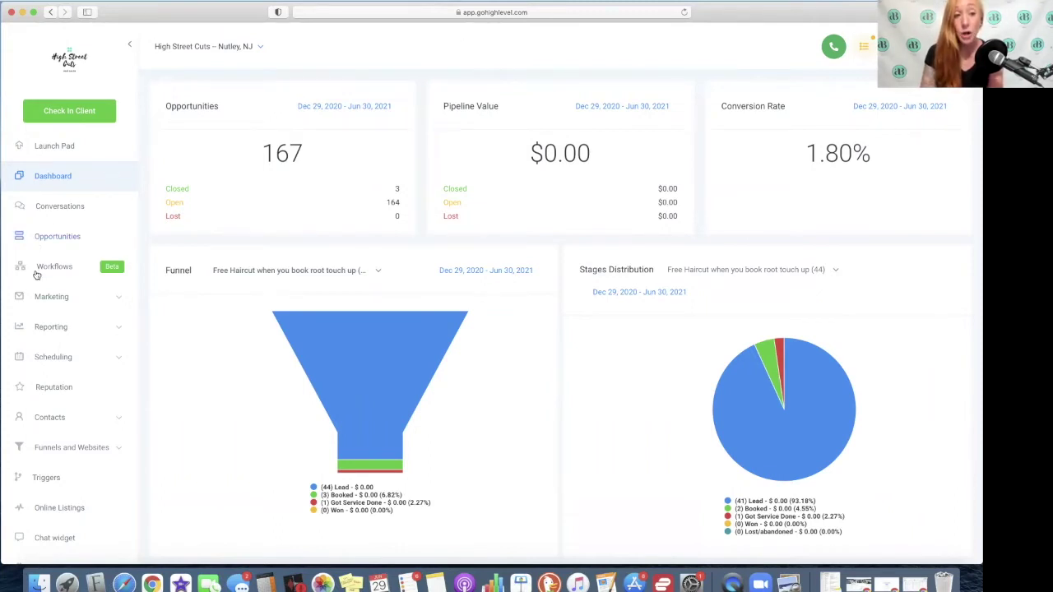
- Expand the marketing section and look through its tools, from Campaigns to HTML Builder
left_click(45, 301)
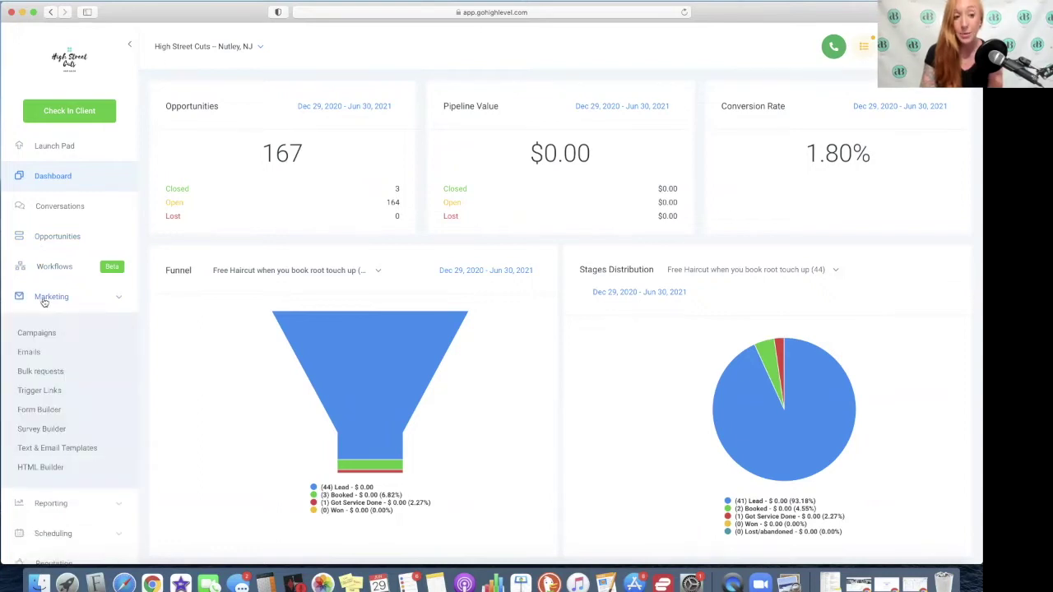
scroll(26, 330, "down", 2)
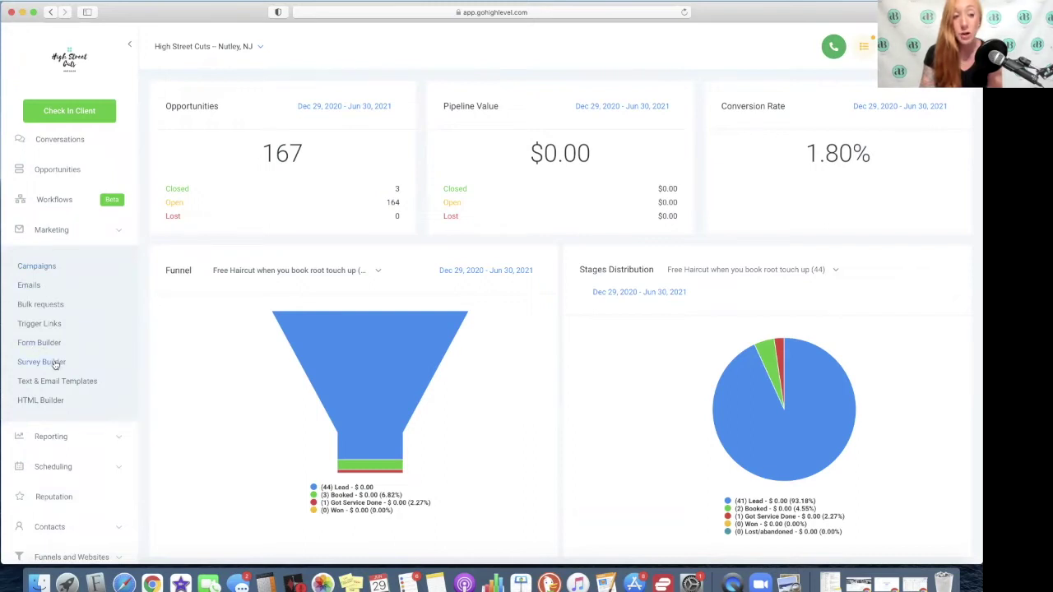
scroll(54, 365, "down", 1)
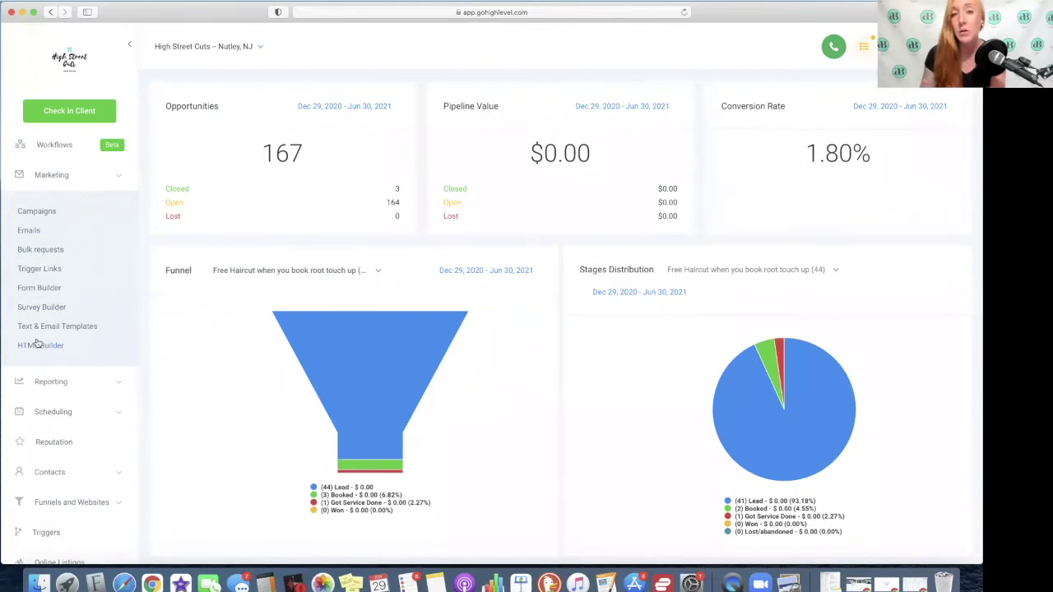
scroll(67, 387, "down", 2)
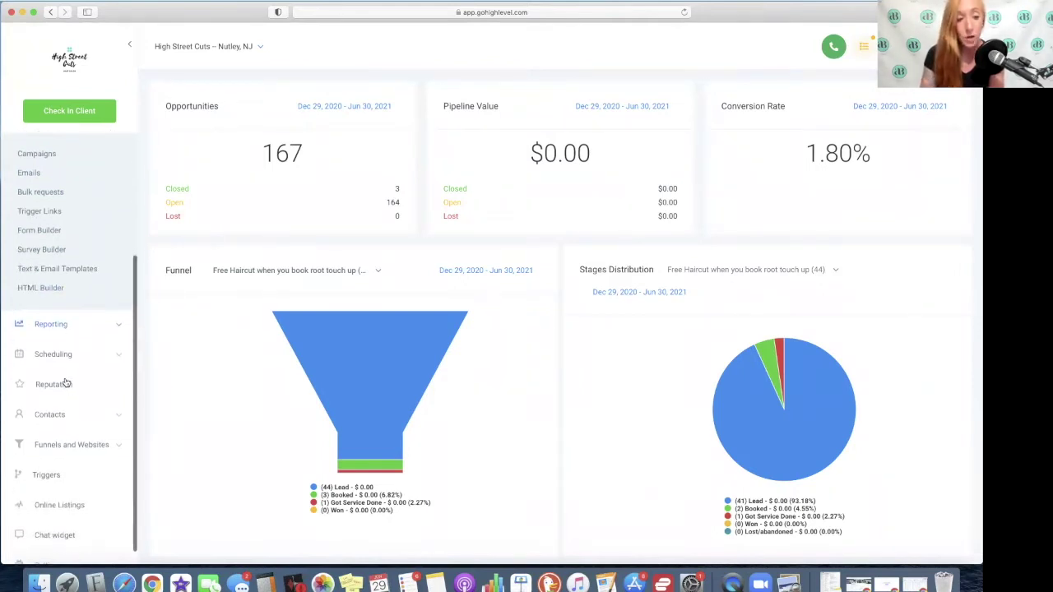
- Expand the Funnels and Websites section and open the account's list of funnels
left_click(104, 428)
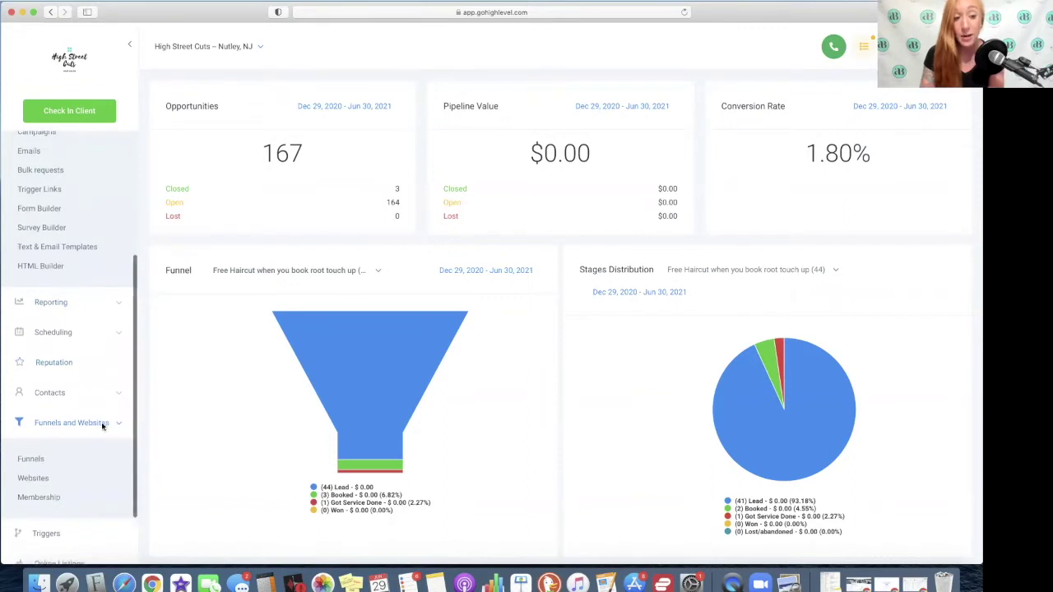
scroll(104, 428, "down", 2)
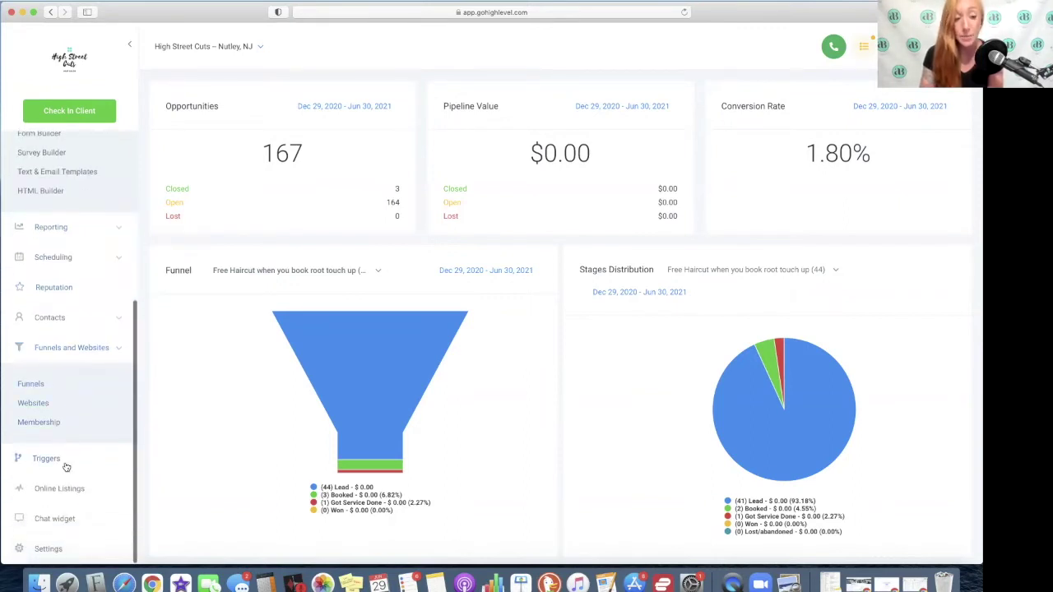
scroll(49, 461, "down", 1)
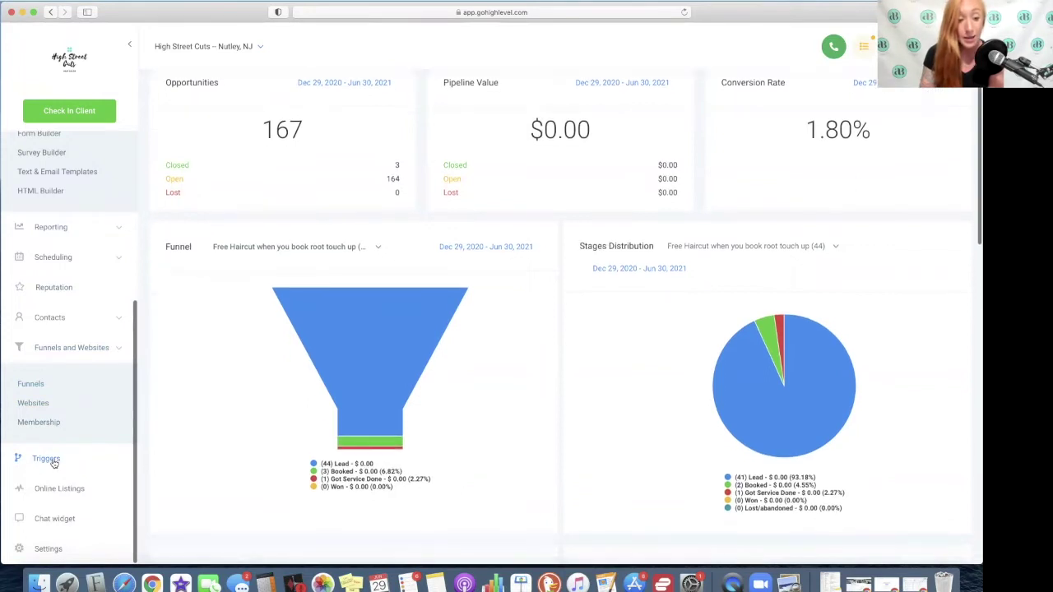
left_click(31, 383)
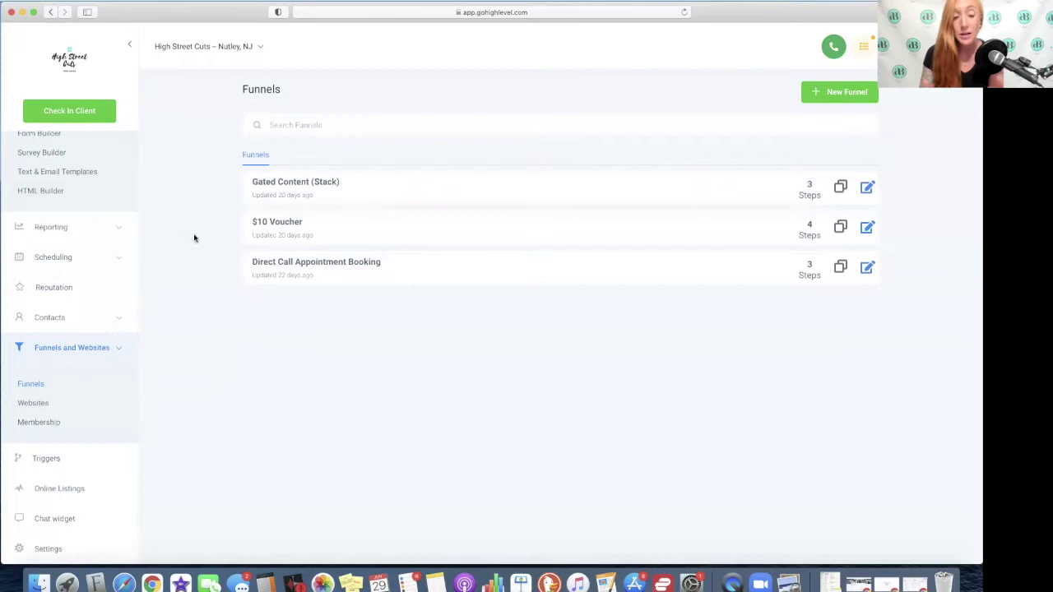
- Preview the Booking Appointment page of the Direct Call Appointment Booking funnel and review its content down to the client reviews
left_click(288, 264)
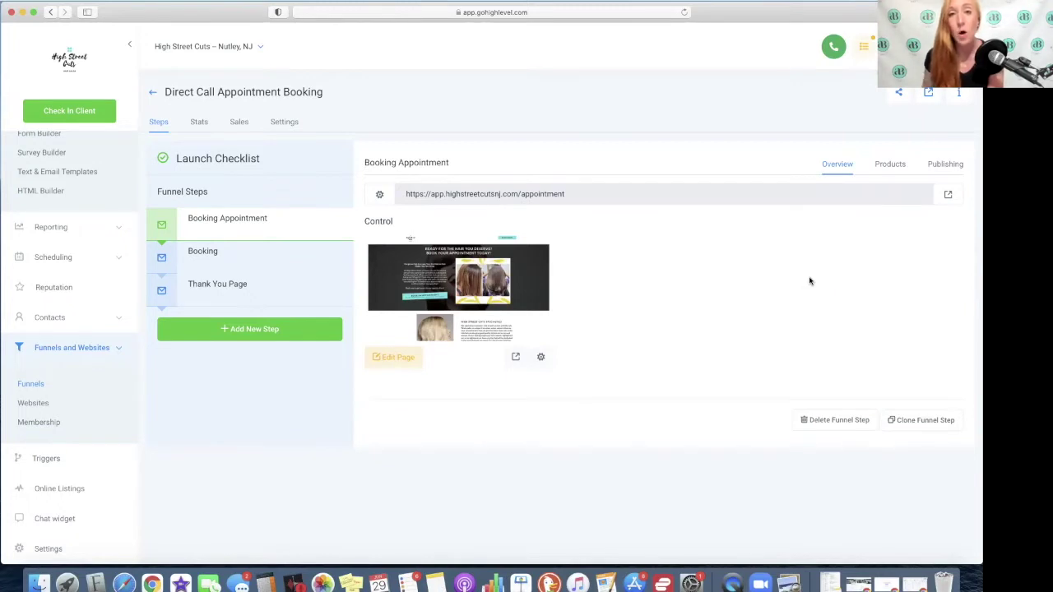
left_click(516, 359)
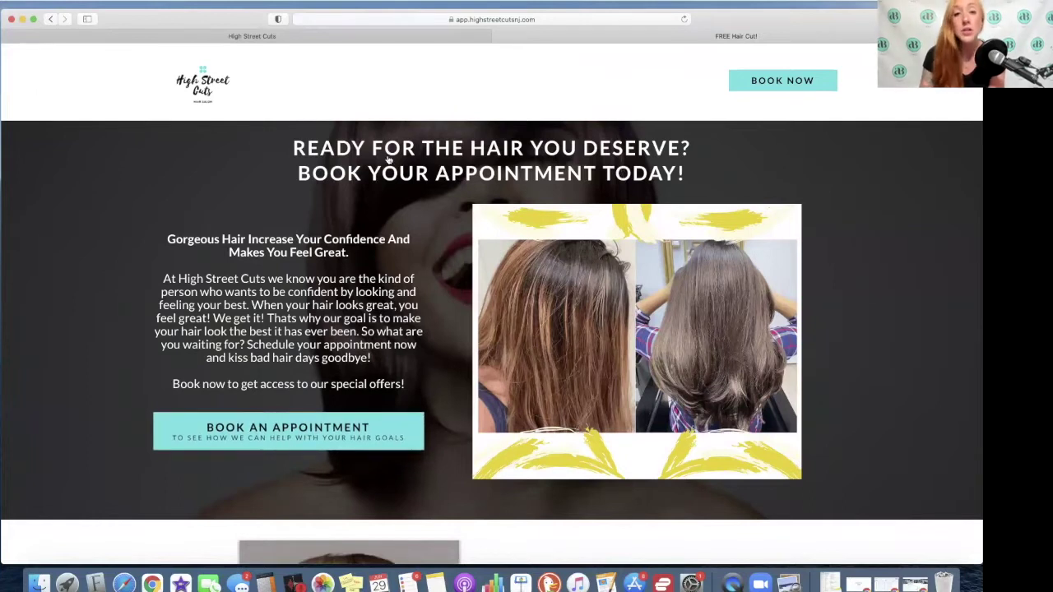
scroll(389, 159, "down", 8)
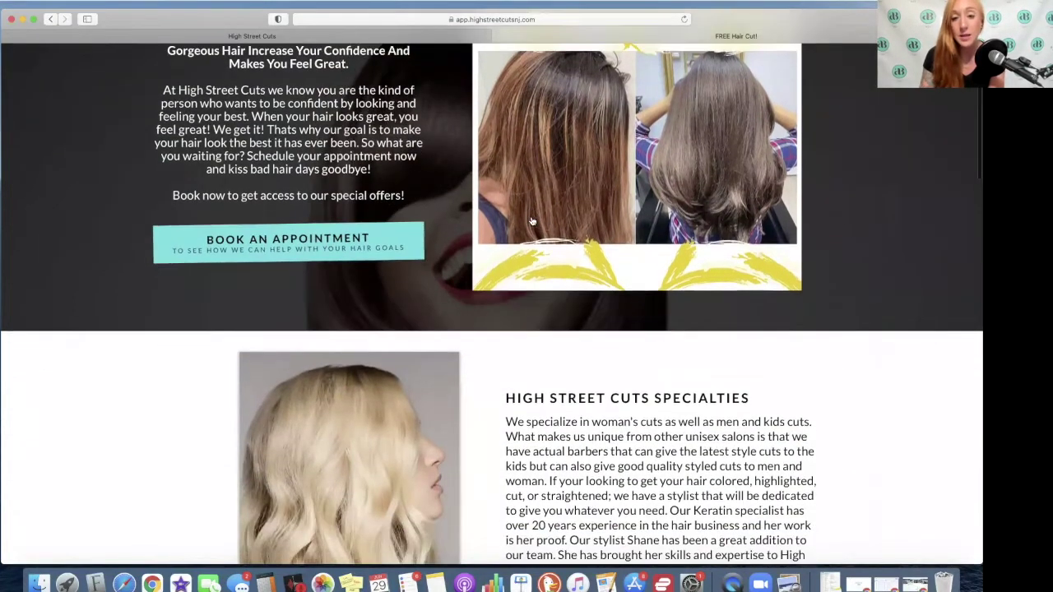
scroll(532, 222, "down", 9)
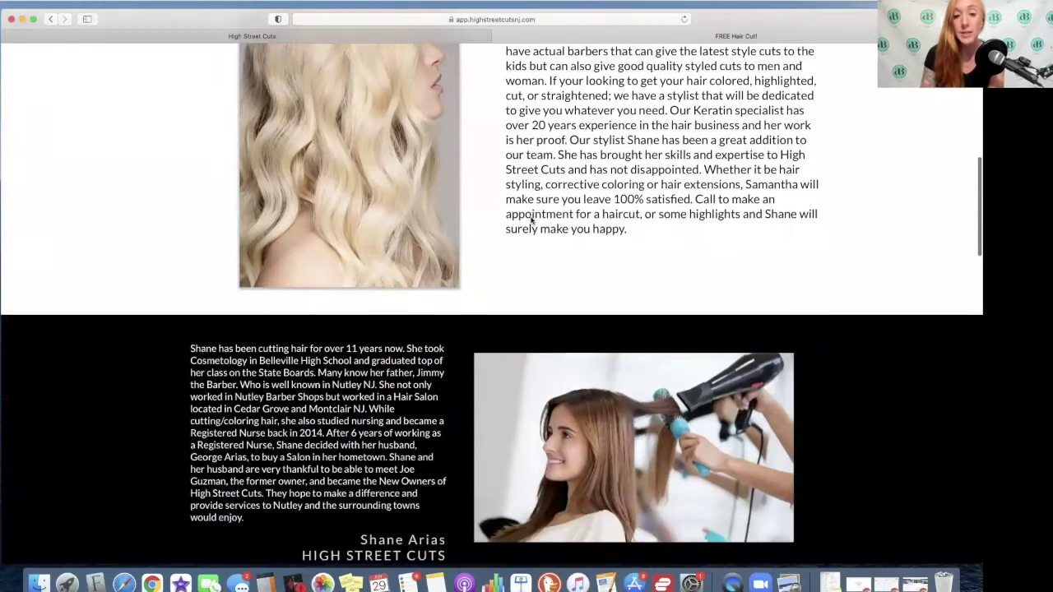
scroll(531, 221, "down", 12)
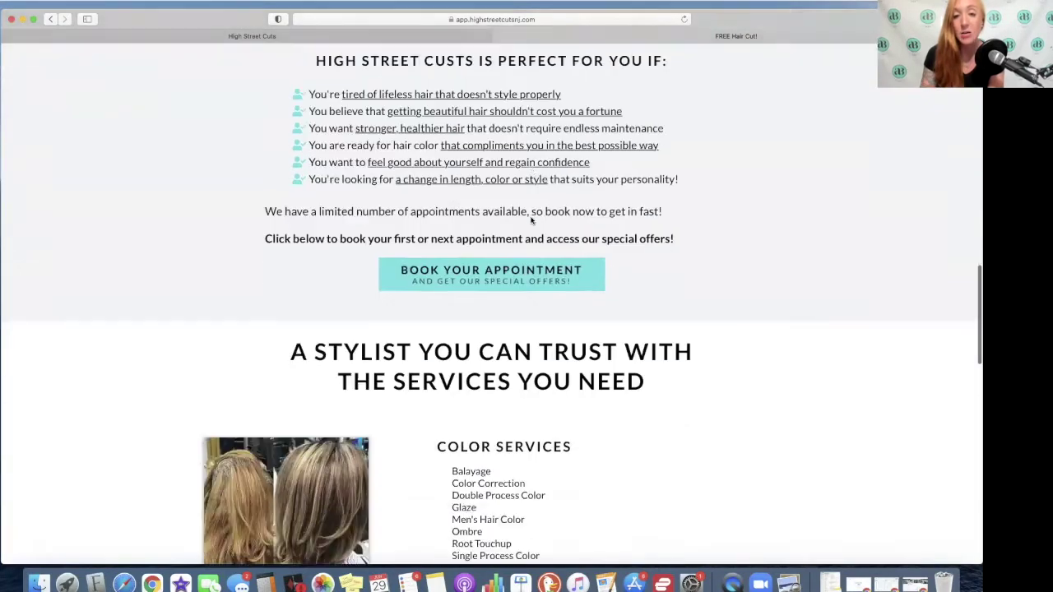
scroll(530, 221, "down", 13)
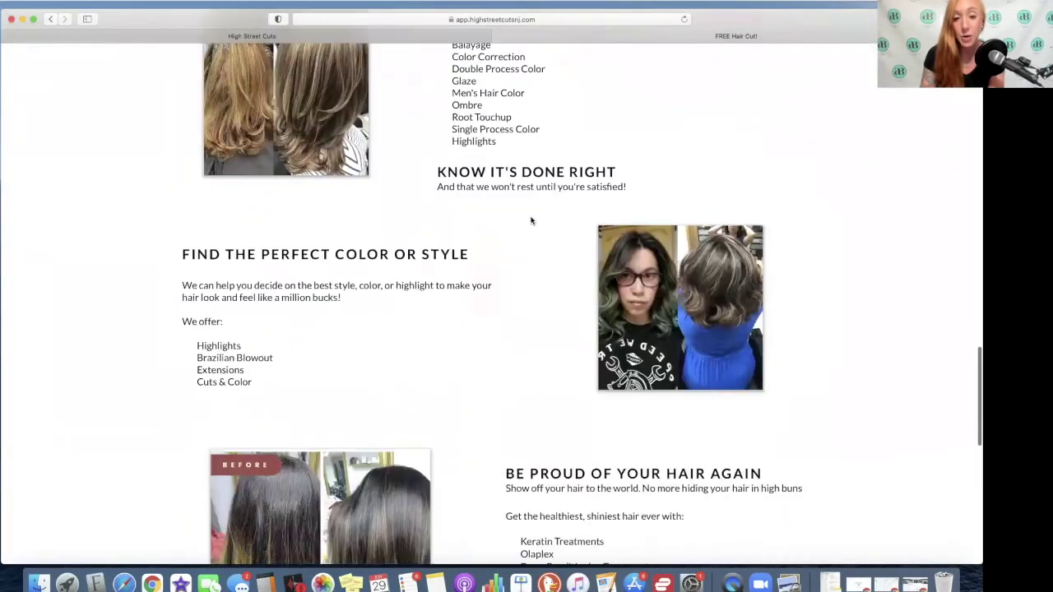
scroll(531, 220, "down", 18)
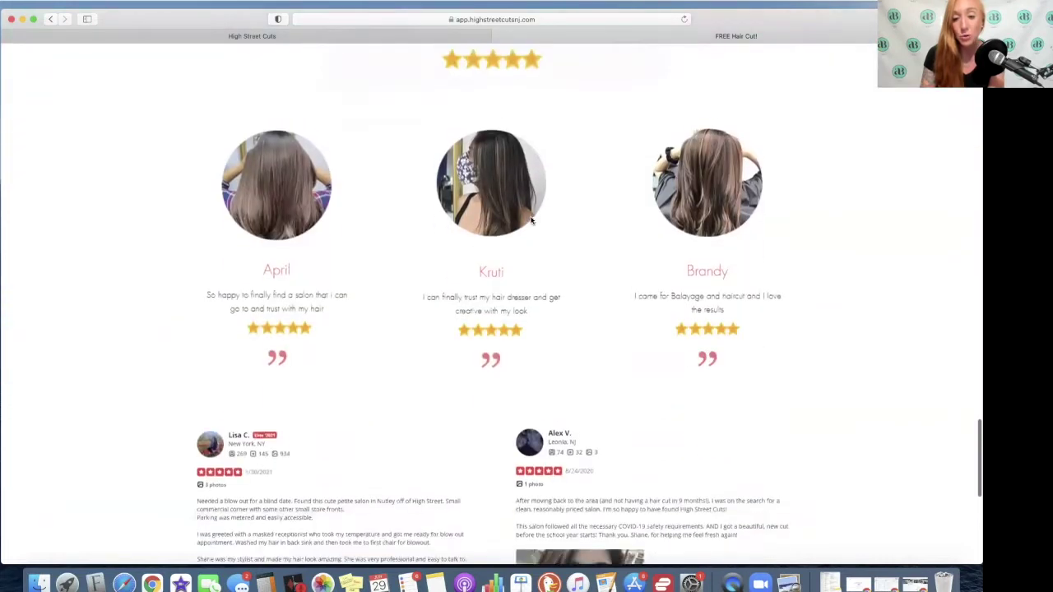
scroll(528, 218, "down", 8)
scroll(527, 218, "up", 20)
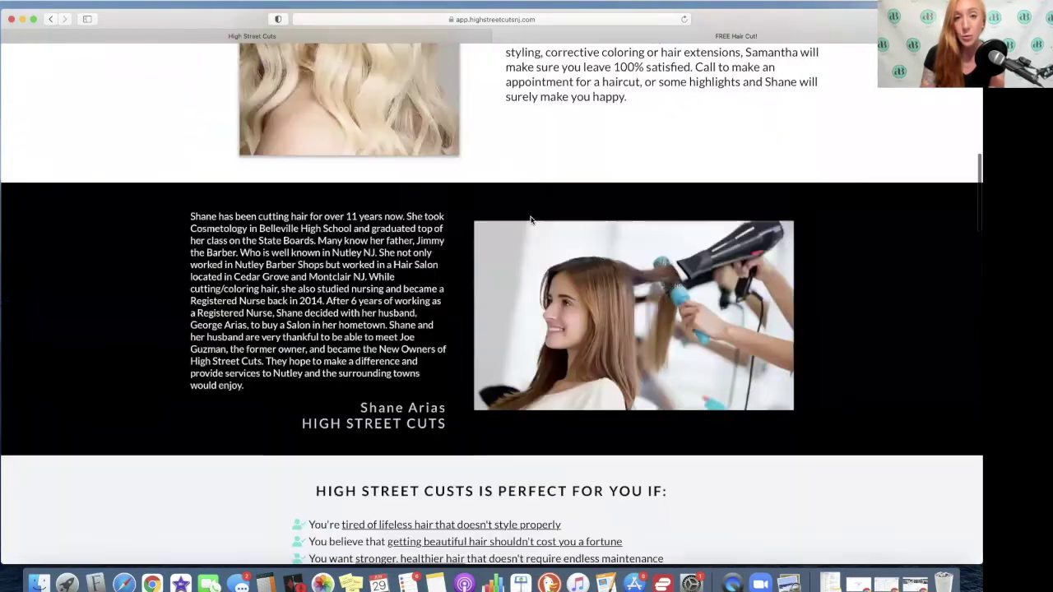
scroll(503, 176, "up", 1)
- Open the live page of the funnel's Booking step, show the next month in its calendar and review the page
double_click(802, 81)
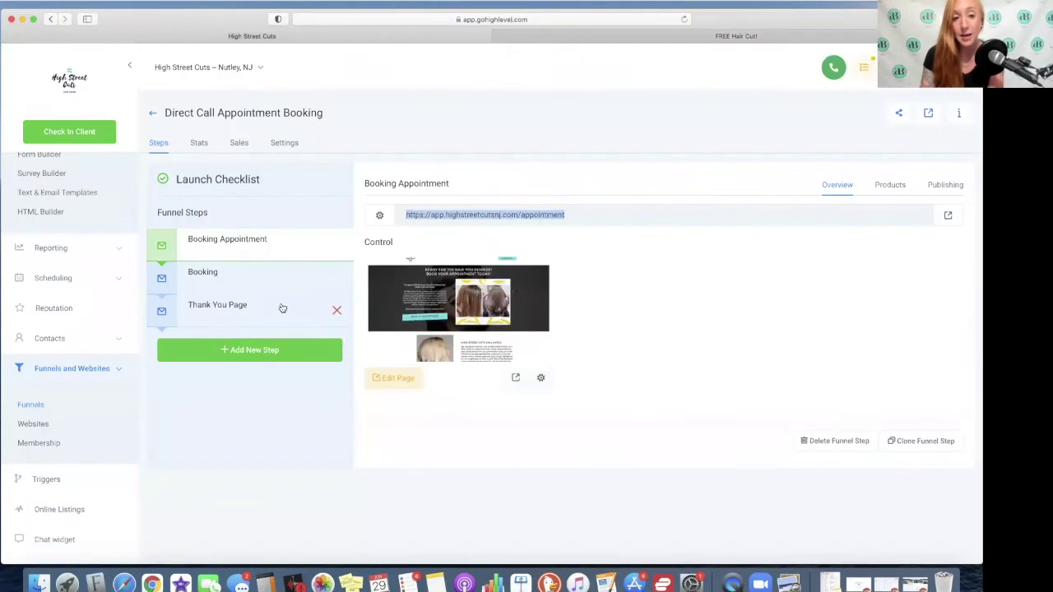
left_click(280, 284)
triple_click(486, 215)
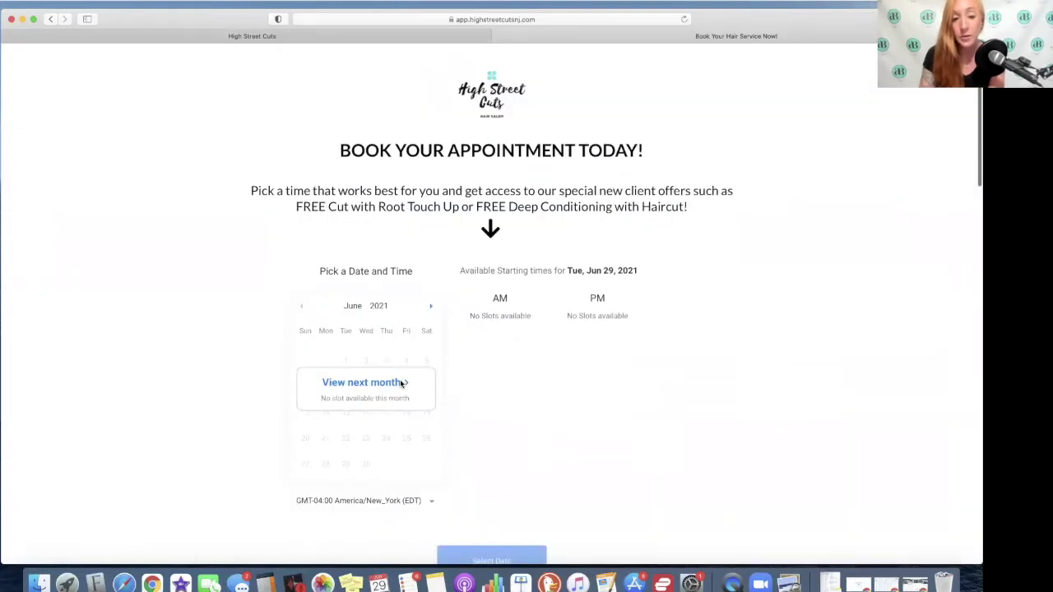
left_click(399, 379)
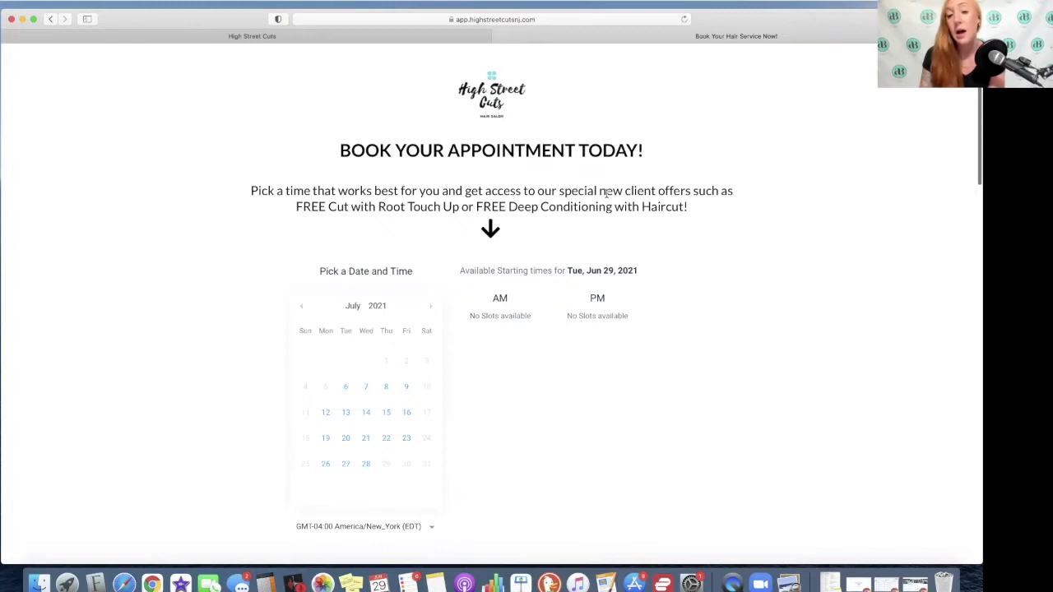
scroll(601, 395, "down", 10)
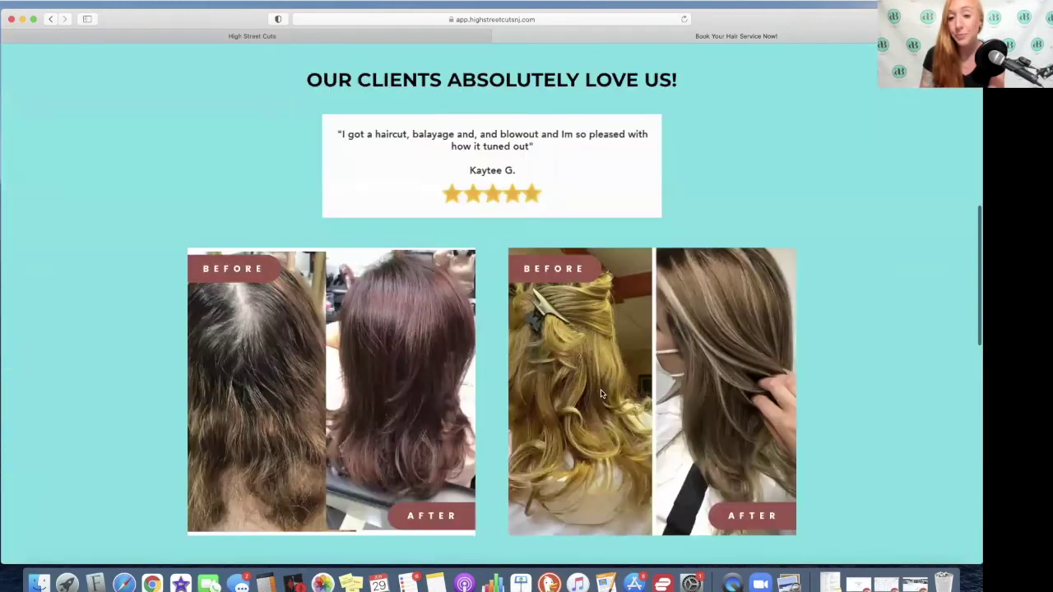
scroll(600, 394, "down", 5)
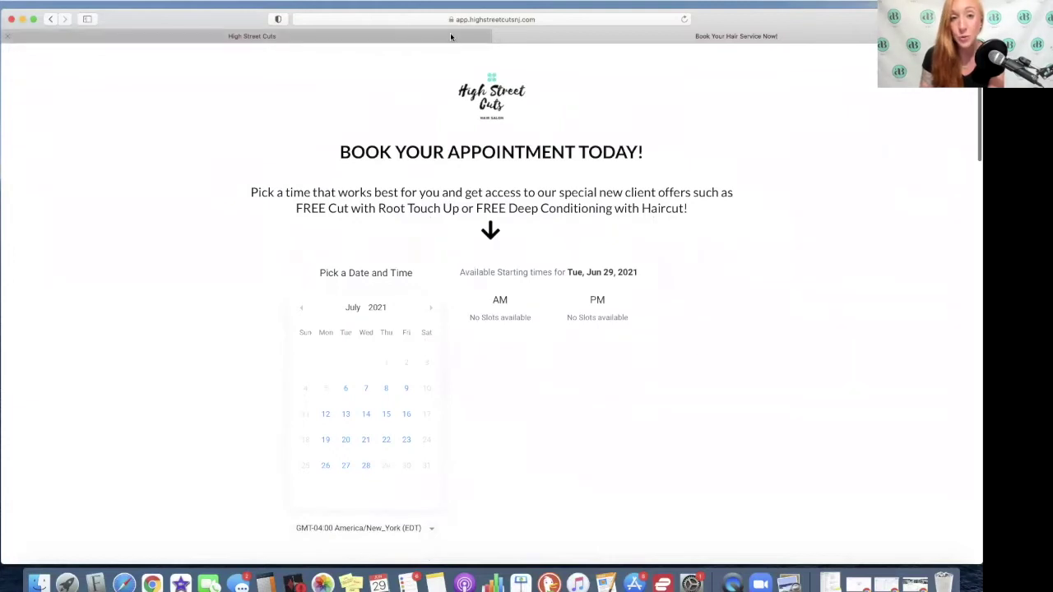
- Open the Gated Content (Stack) funnel and load its Opt In Stack page in the browser tab with the live booking page
left_click(329, 36)
left_click(153, 113)
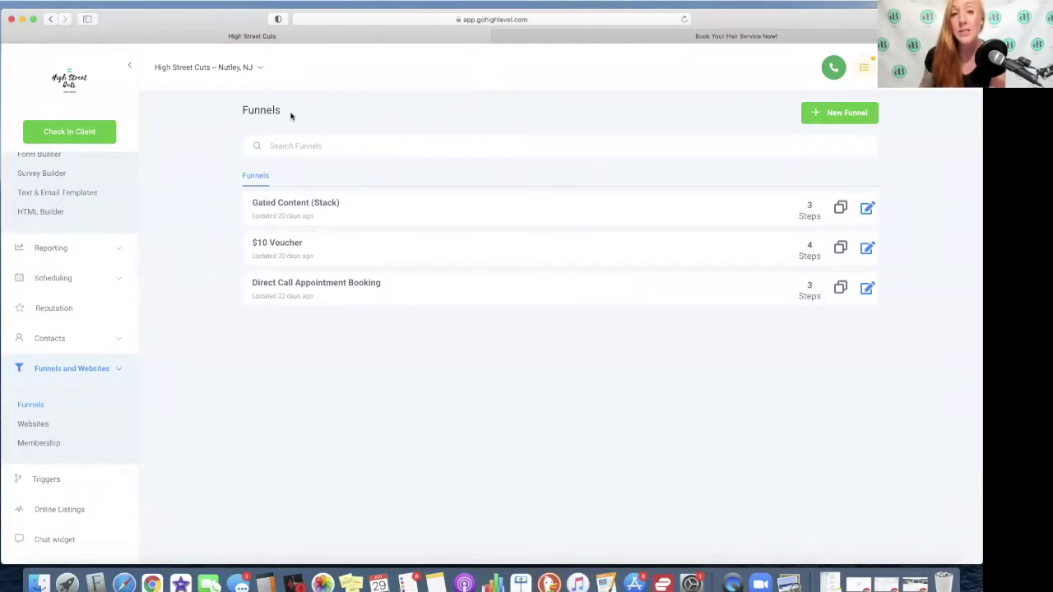
left_click(301, 204)
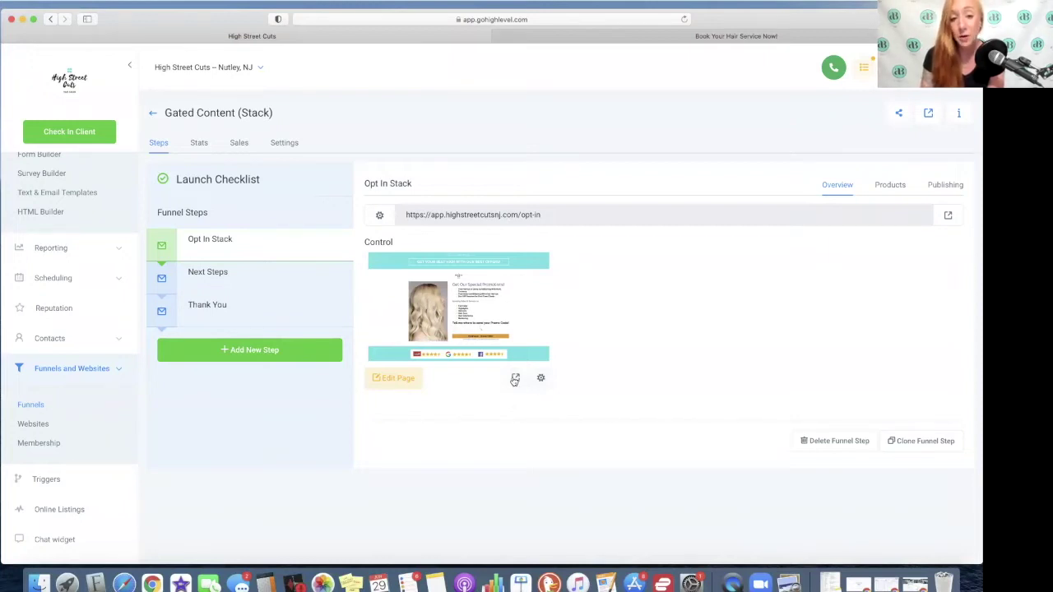
left_click(562, 223)
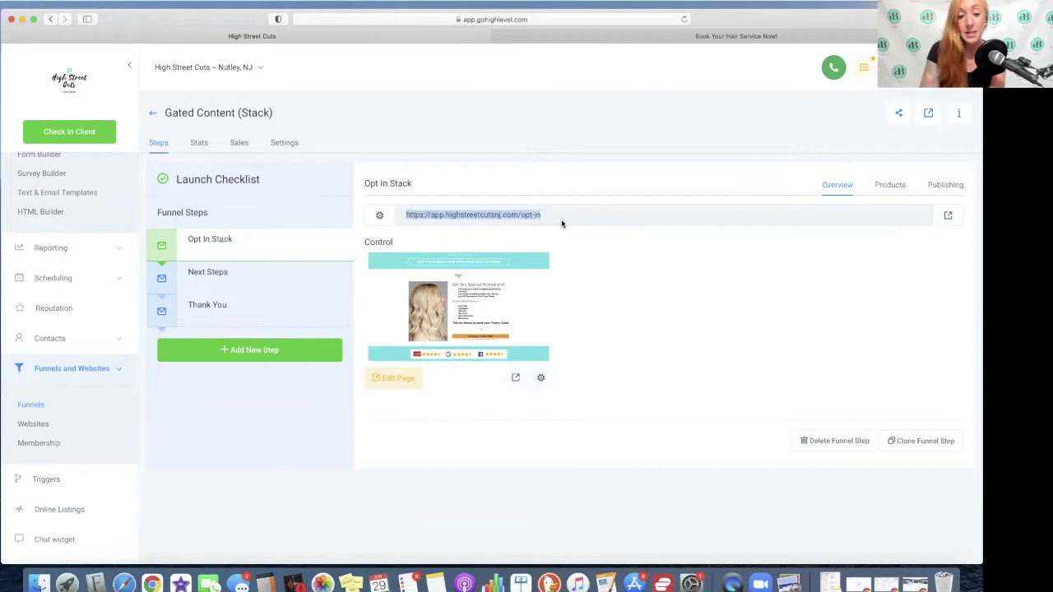
left_click(588, 36)
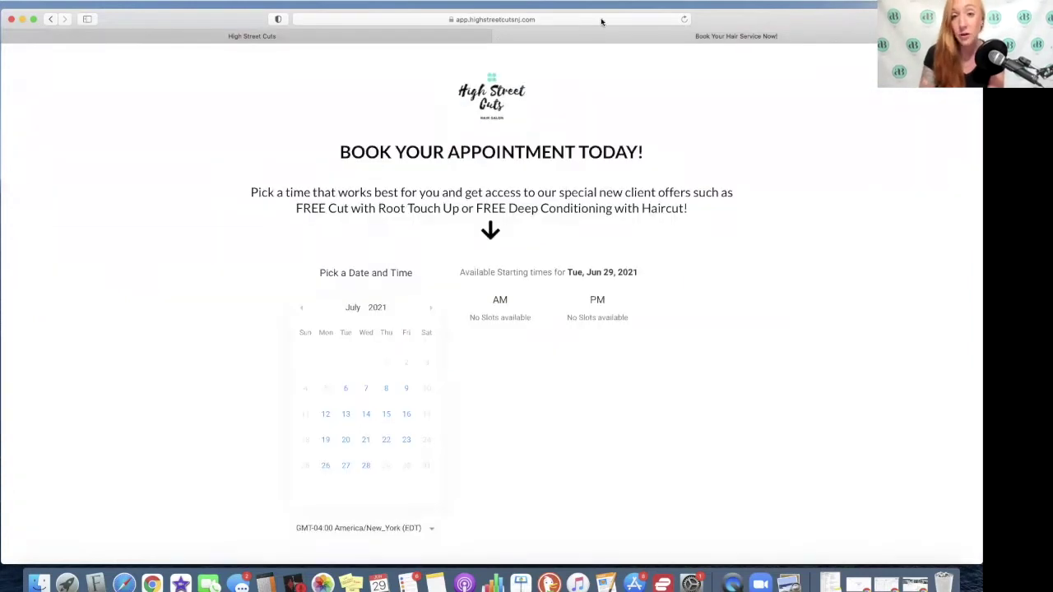
left_click(602, 18)
key("super+v")
key("Return")
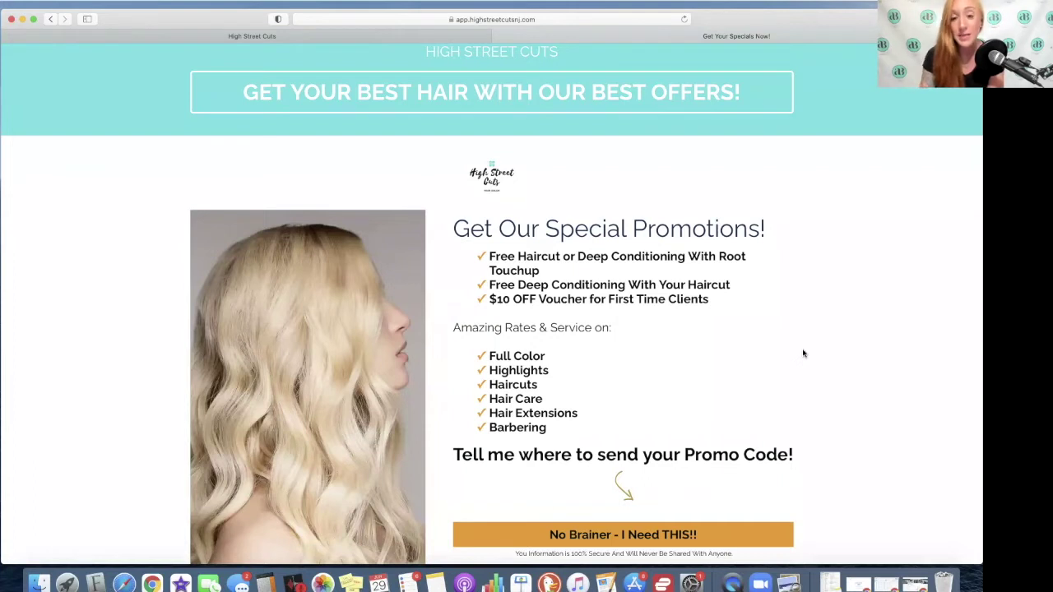
- Review the special promotions opt-in page, then open its promo code form and close it without filling it in
scroll(821, 391, "down", 5)
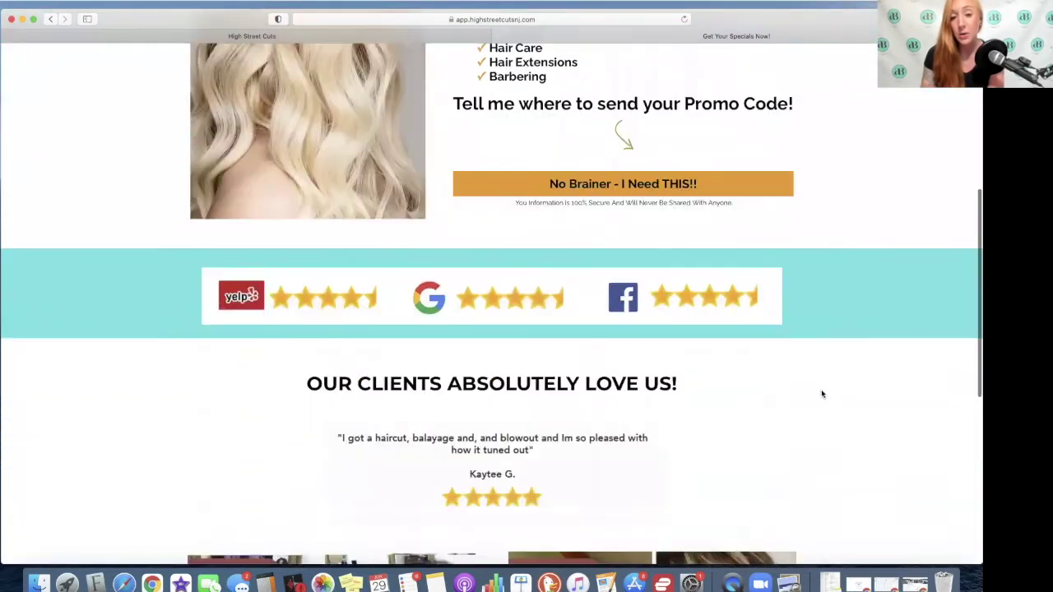
scroll(821, 392, "down", 15)
scroll(821, 391, "up", 20)
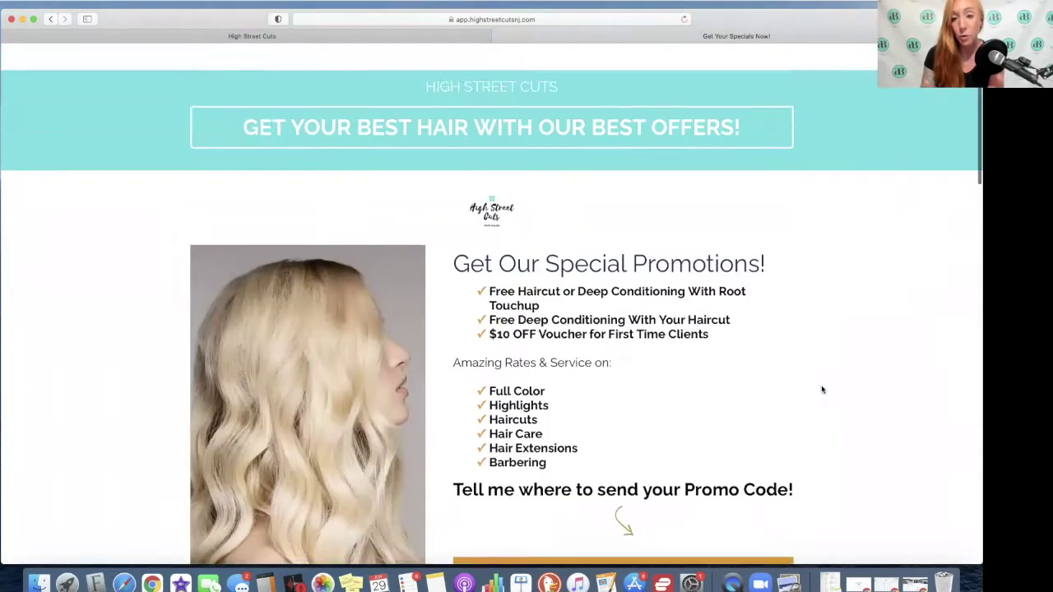
scroll(821, 390, "down", 2)
left_click(680, 465)
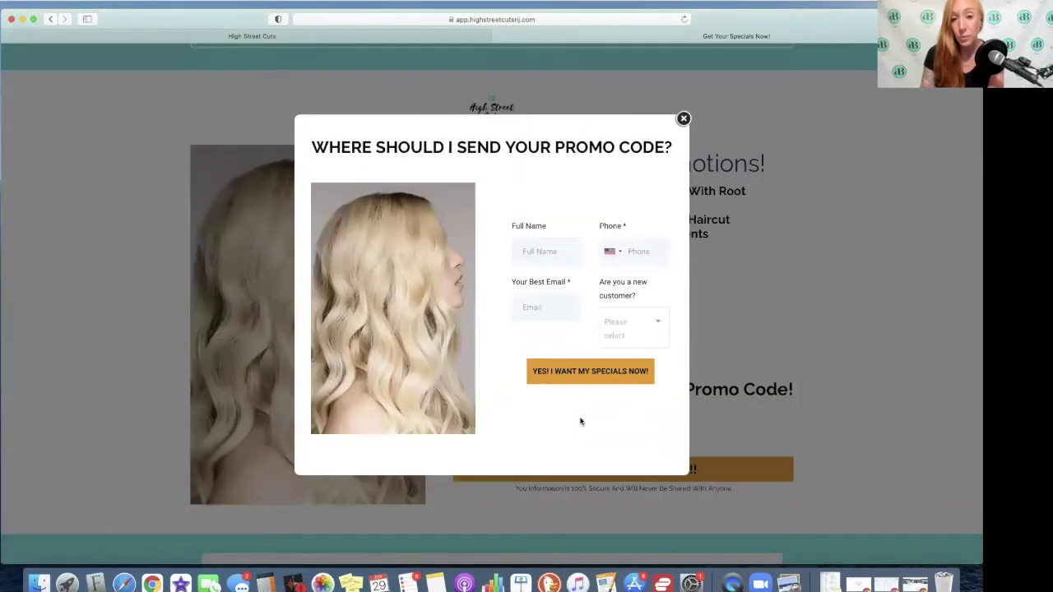
left_click(683, 119)
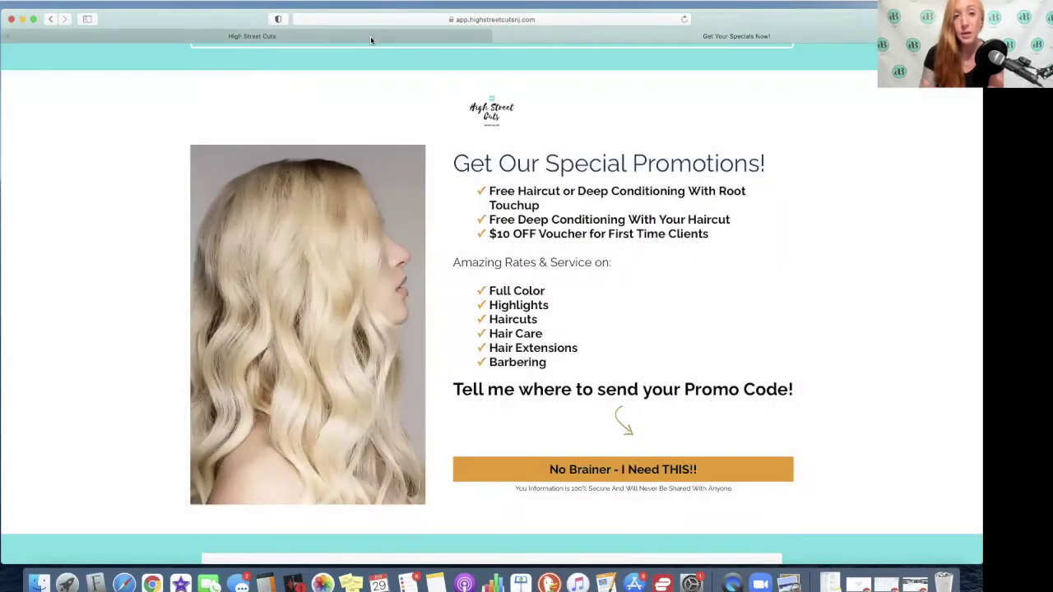
- Check the funnel's Next Steps entry, return to the funnels list and open the marketing campaigns overview
left_click(370, 38)
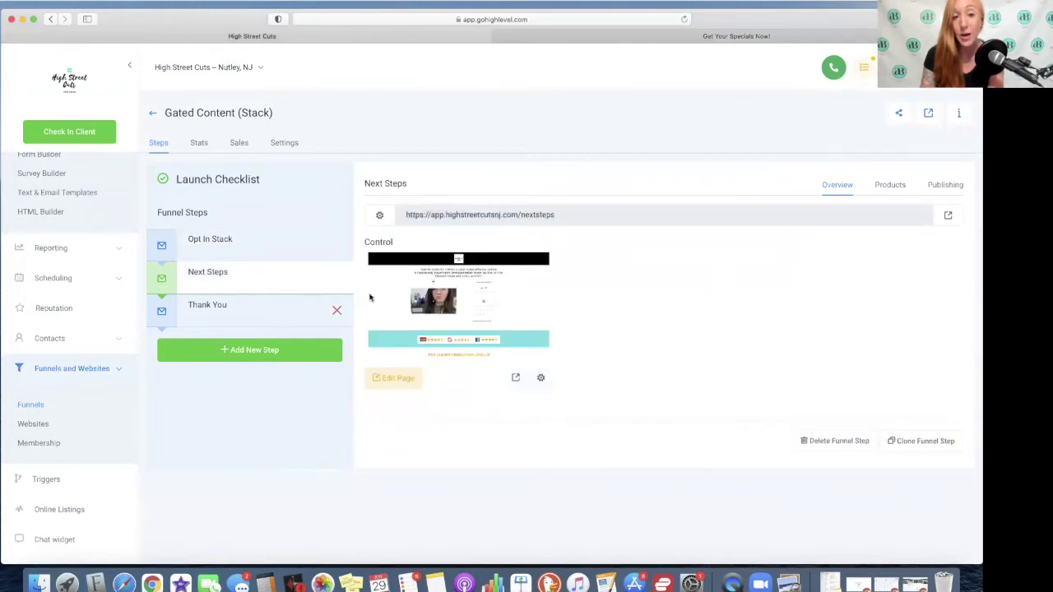
left_click(153, 114)
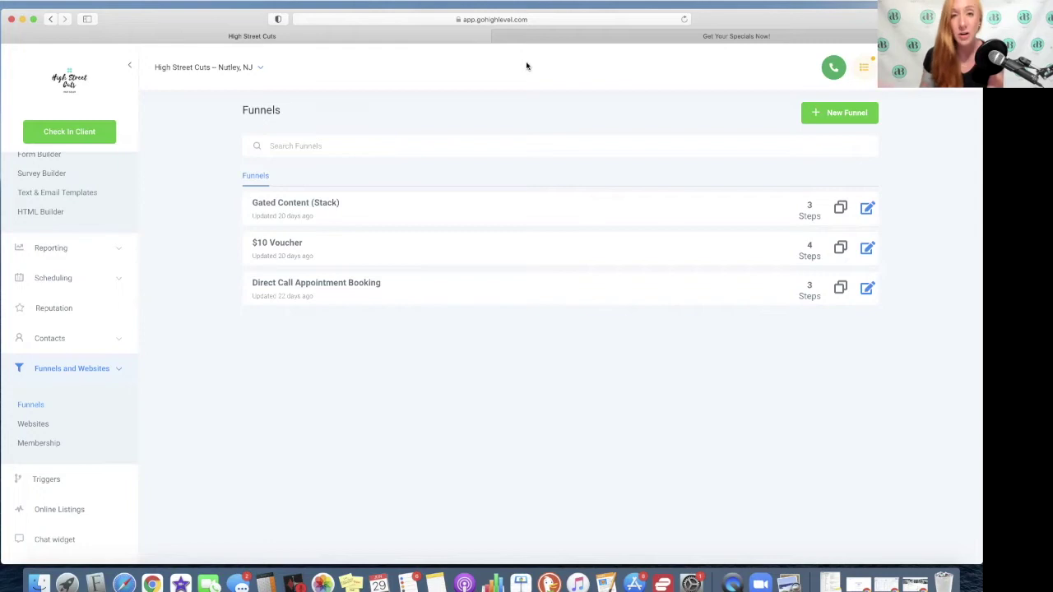
scroll(80, 269, "up", 1)
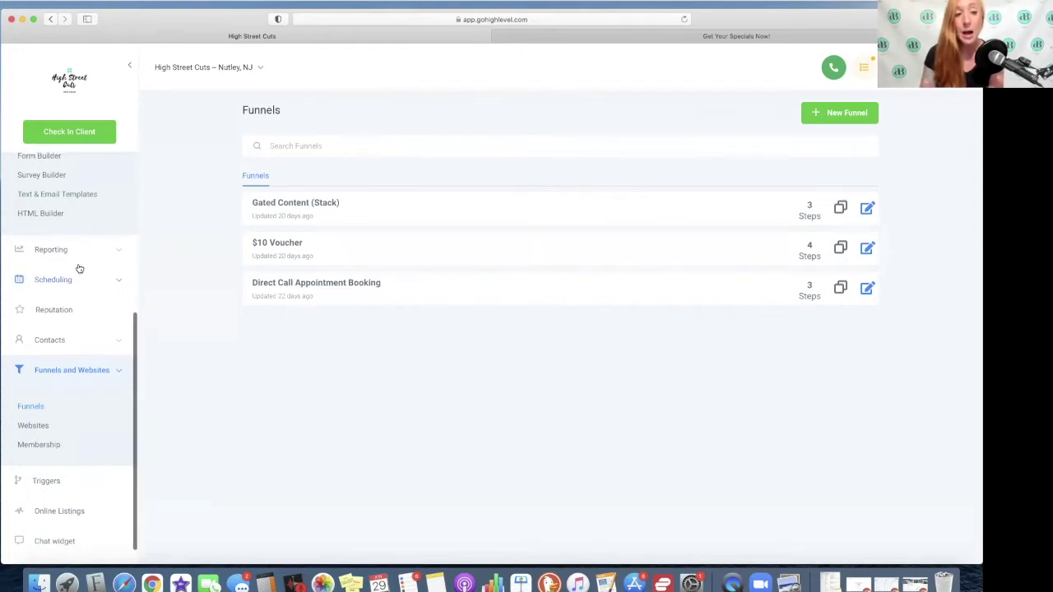
scroll(79, 270, "up", 3)
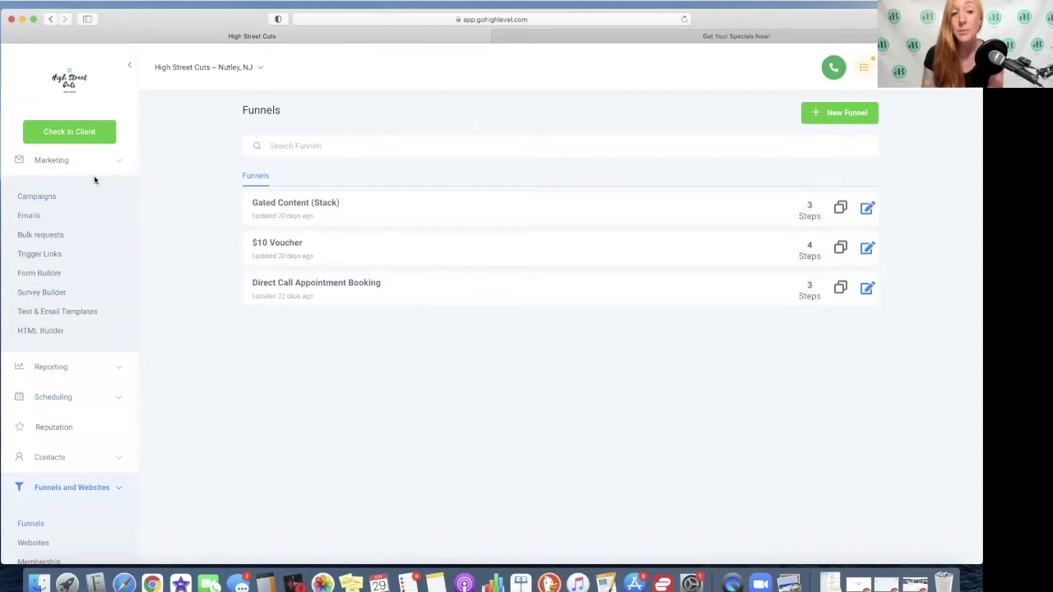
left_click(49, 199)
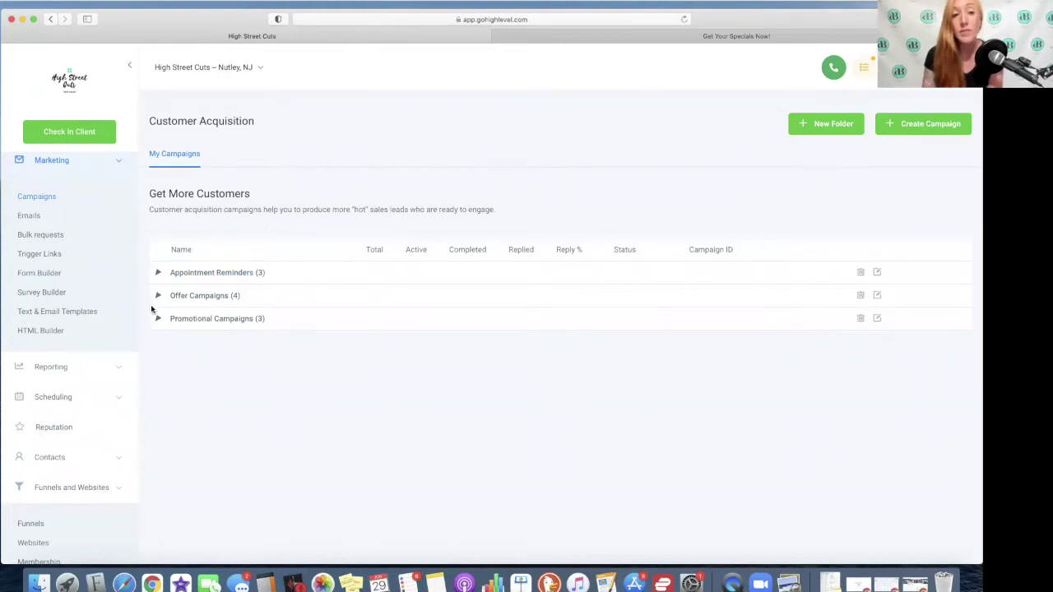
- Expand the Appointment Reminders, Offer Campaigns and Promotional Campaigns folders to review their campaigns, and collapse all three
left_click(159, 274)
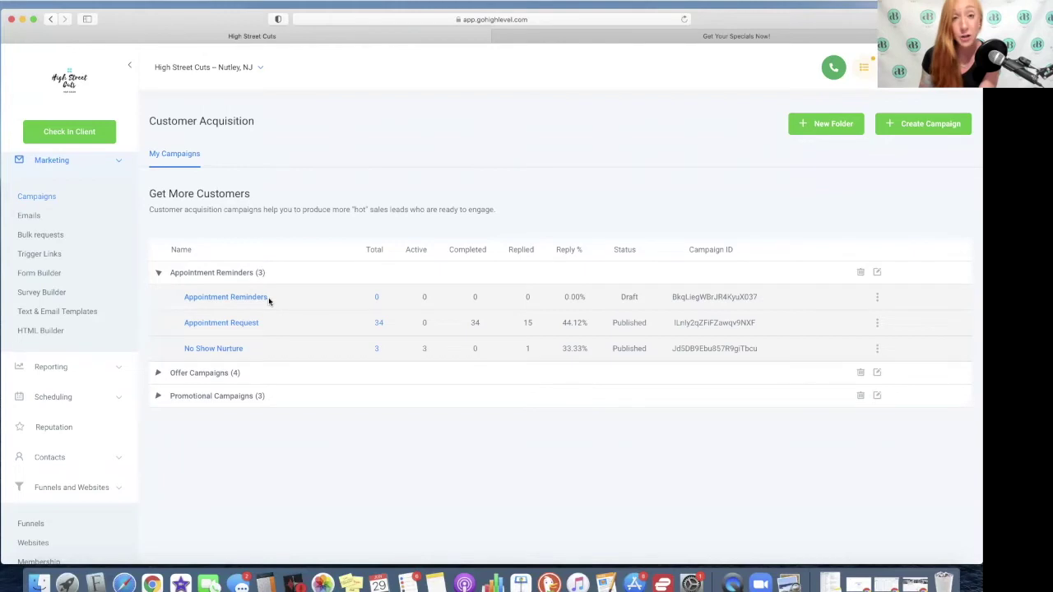
left_click(157, 375)
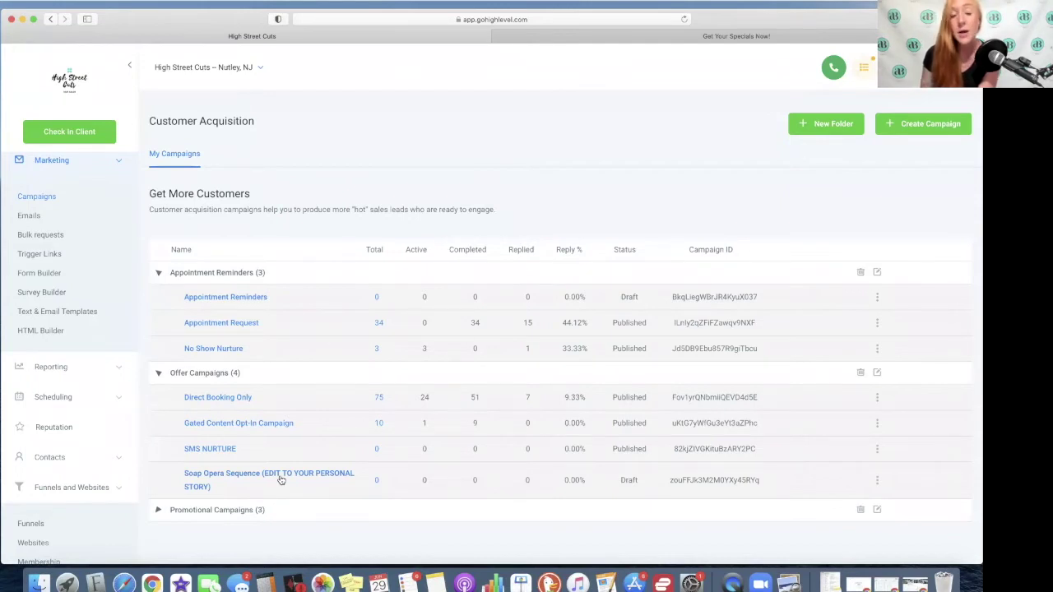
left_click(157, 510)
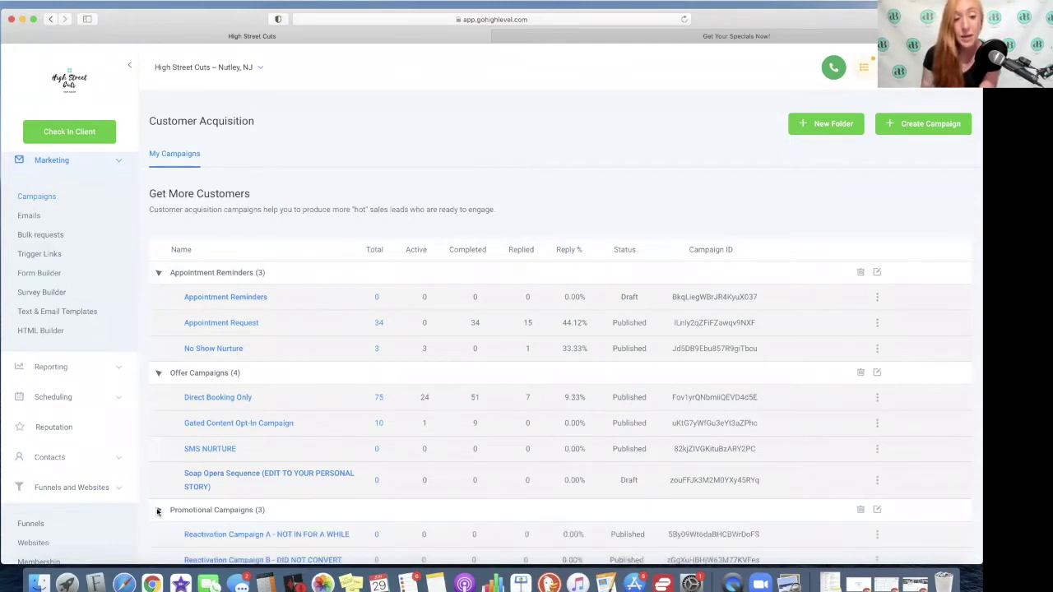
scroll(313, 506, "down", 2)
scroll(313, 506, "down", 1)
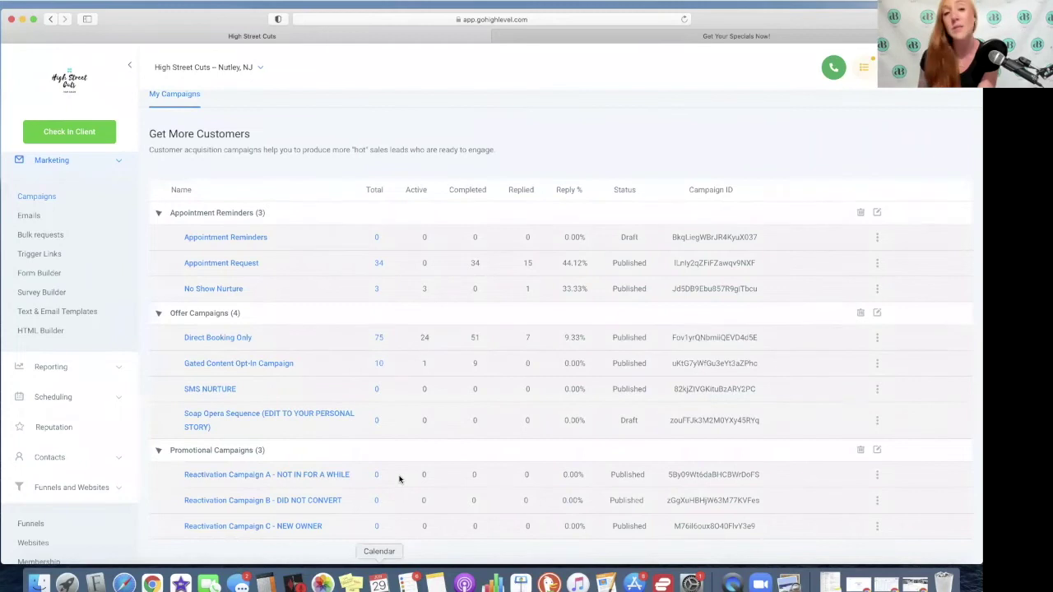
left_click(160, 451)
left_click(158, 374)
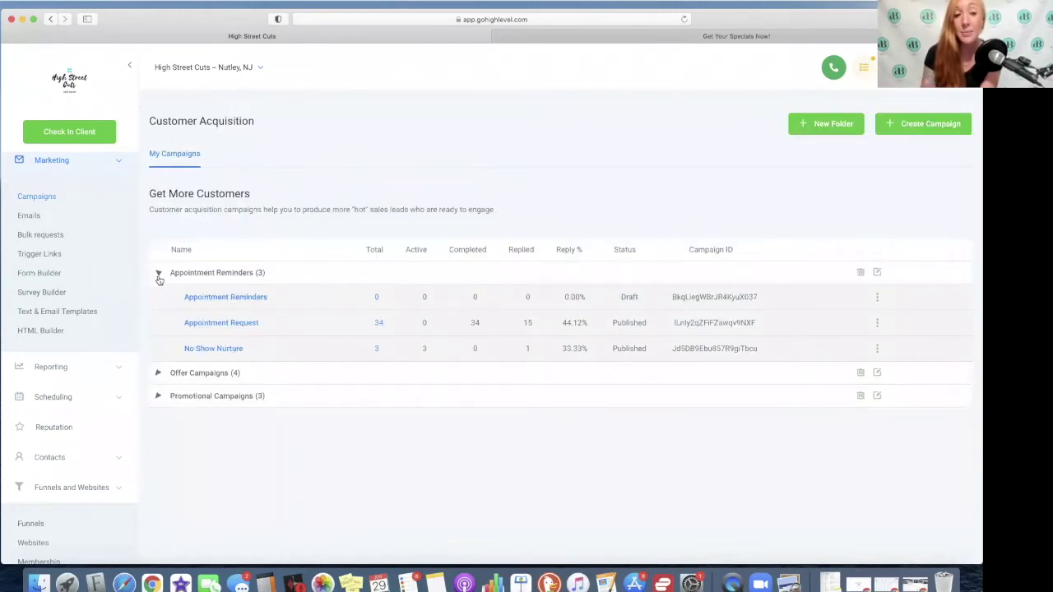
left_click(159, 274)
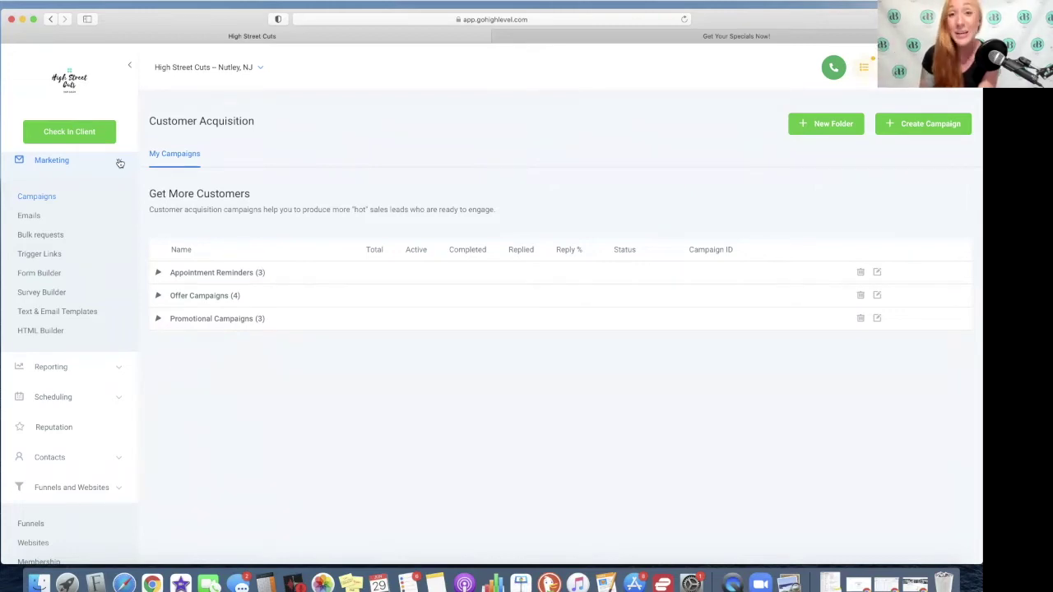
- Open the account's triggers and expand the Appointments and Lead Triggers folders to show their rules
scroll(37, 316, "down", 3)
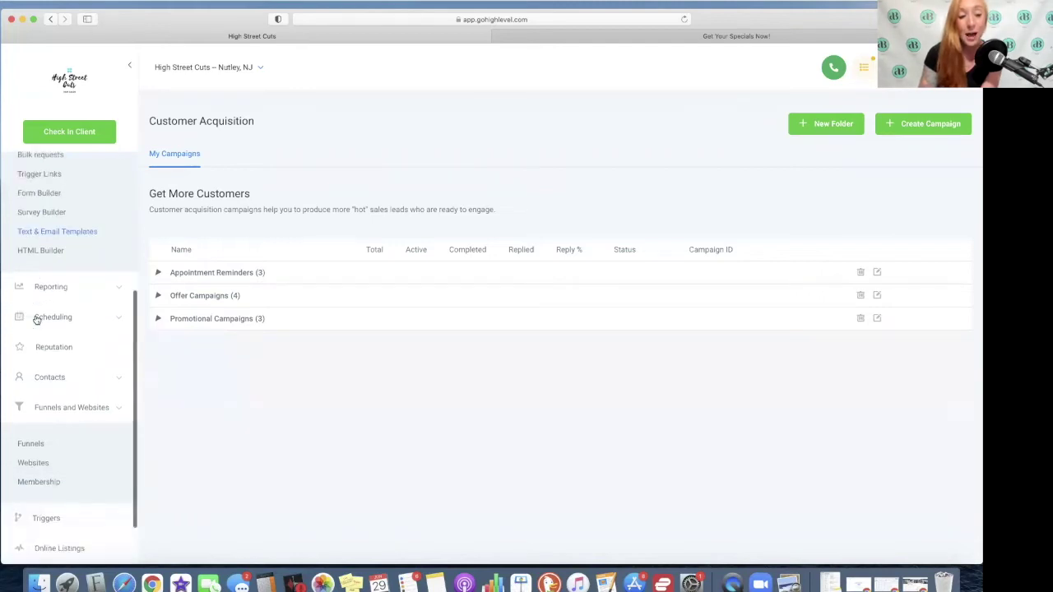
scroll(43, 380, "down", 1)
left_click(38, 458)
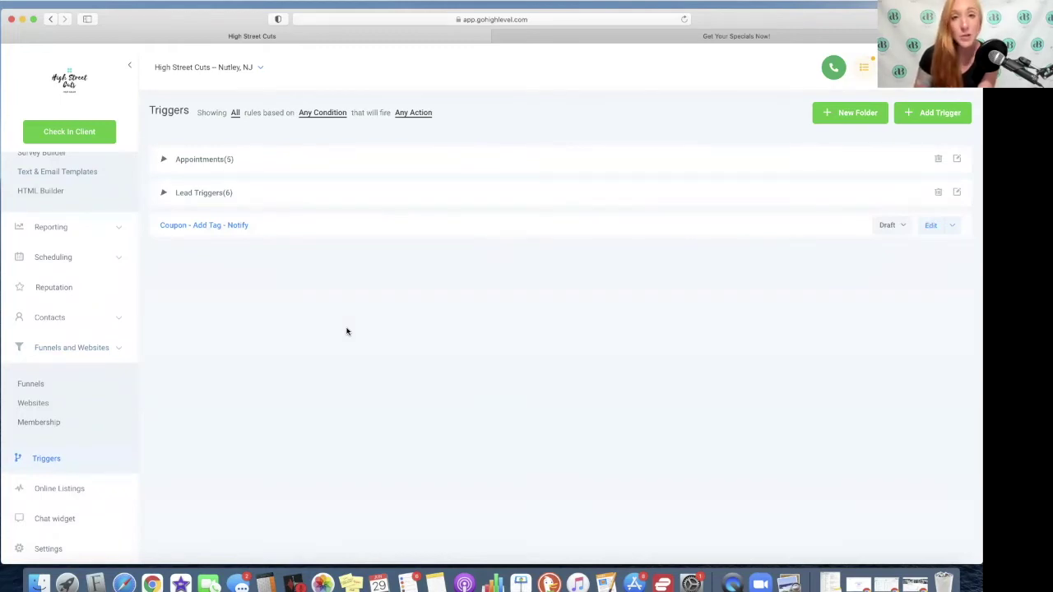
left_click(162, 195)
double_click(162, 161)
left_click(162, 160)
scroll(378, 283, "down", 1)
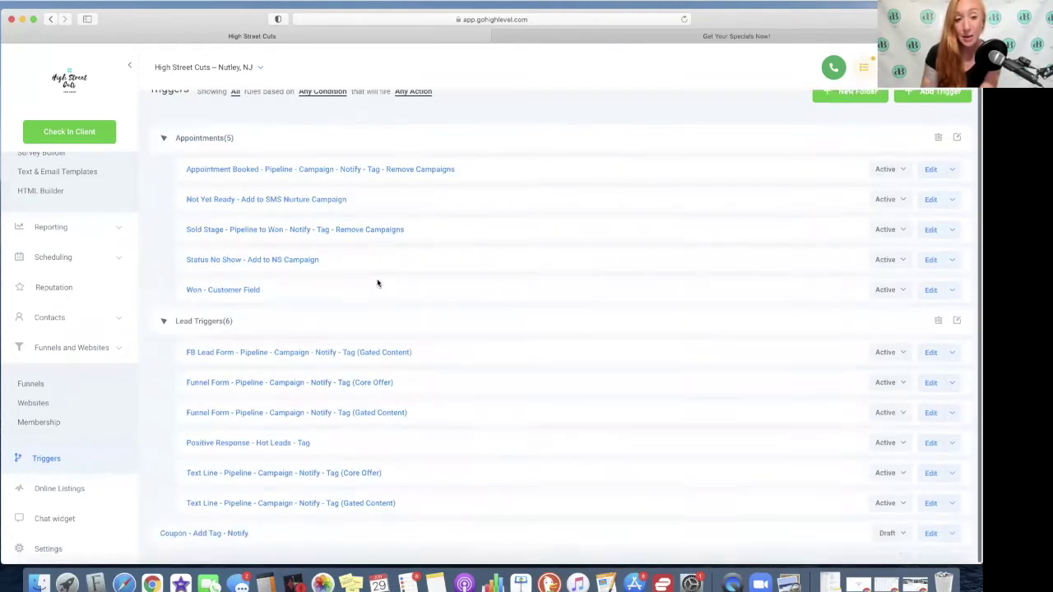
- Open the Core Offer funnel form trigger, review its actions from the opportunity update to the contact tag, and return to the triggers list
left_click(250, 383)
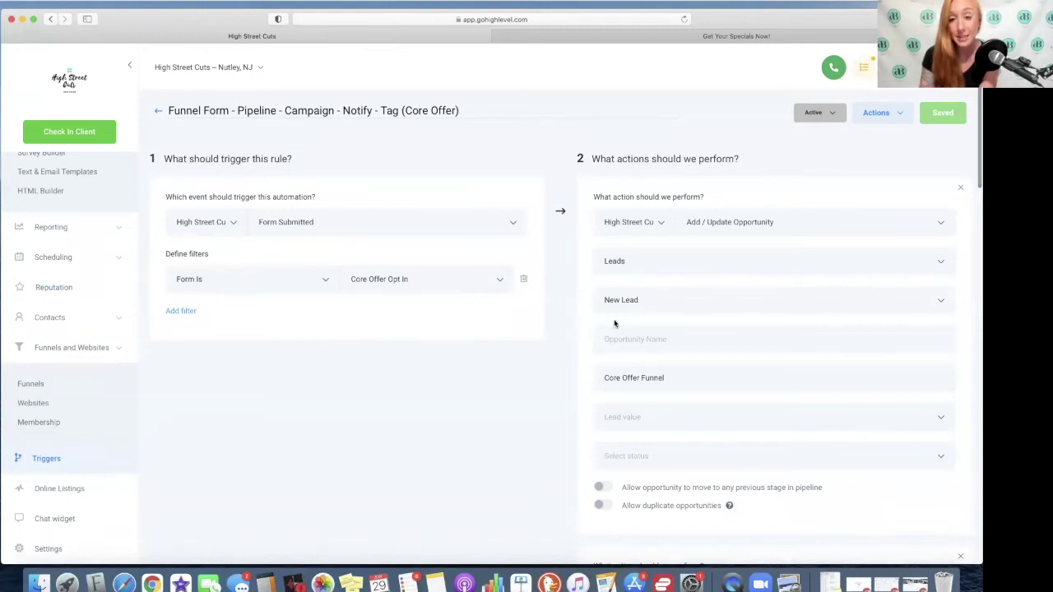
scroll(611, 312, "down", 1)
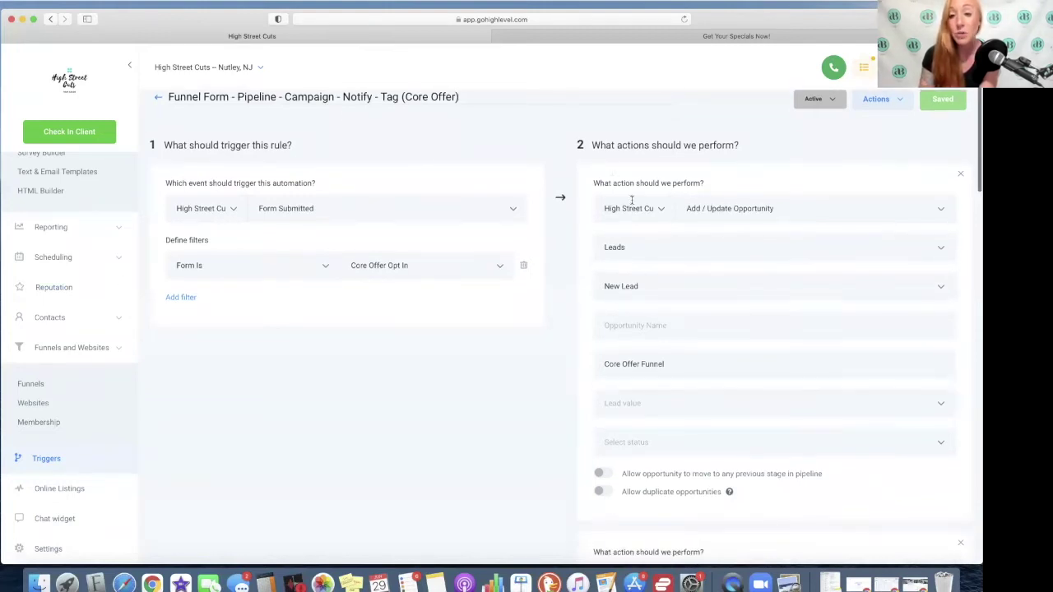
scroll(649, 359, "down", 3)
scroll(649, 359, "down", 4)
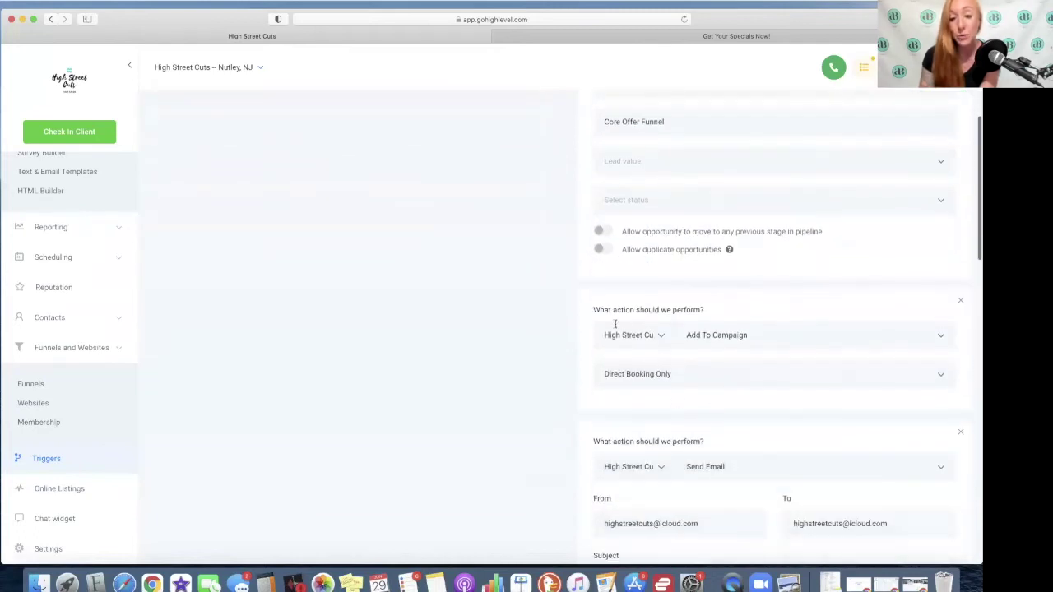
scroll(615, 325, "down", 9)
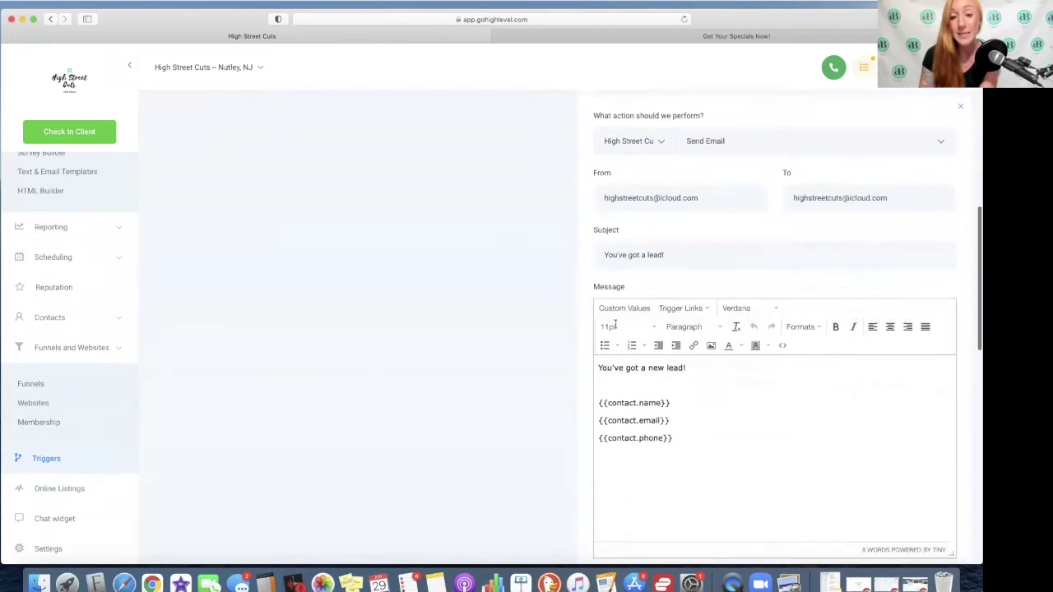
scroll(615, 325, "down", 1)
scroll(622, 394, "down", 9)
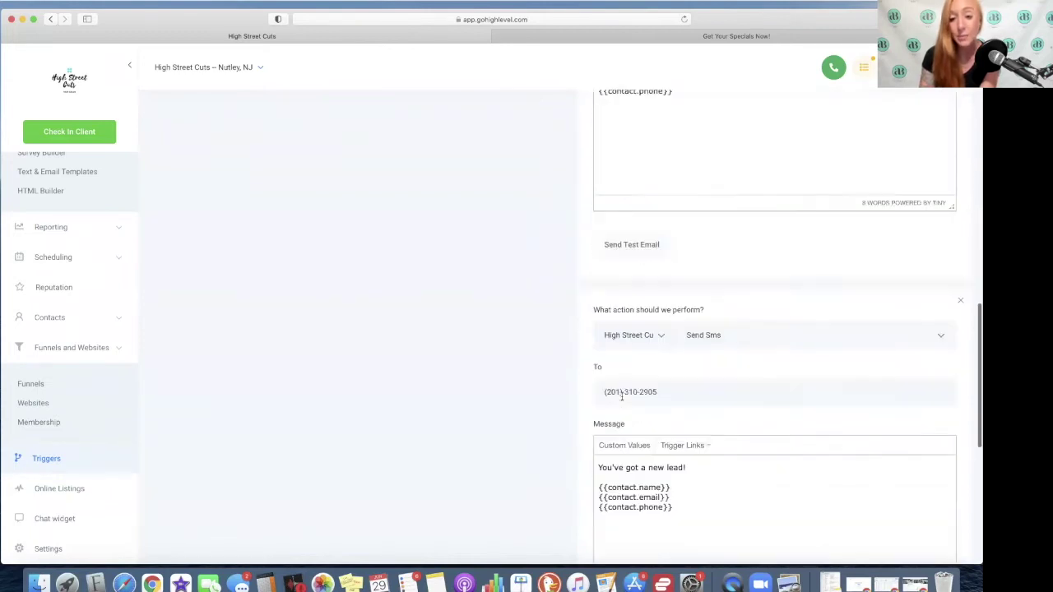
scroll(622, 395, "down", 2)
scroll(706, 333, "down", 1)
scroll(706, 333, "down", 8)
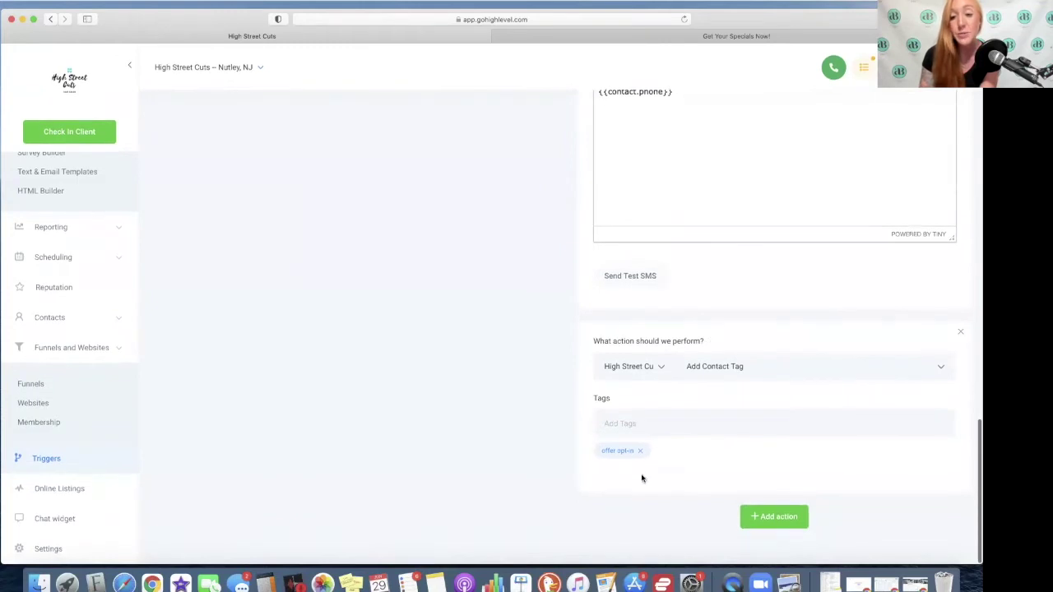
scroll(625, 387, "up", 15)
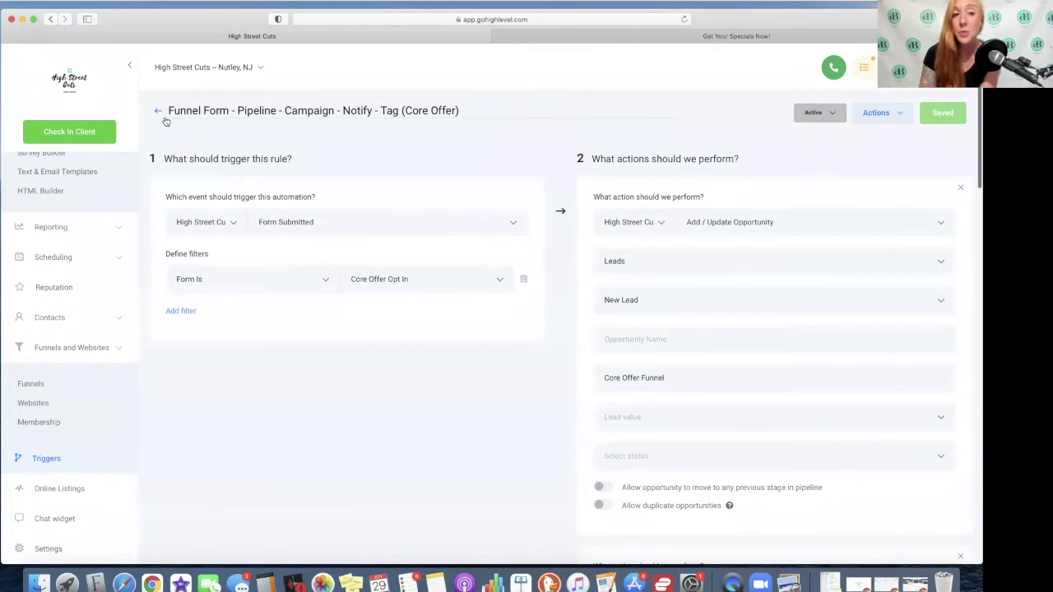
left_click(158, 111)
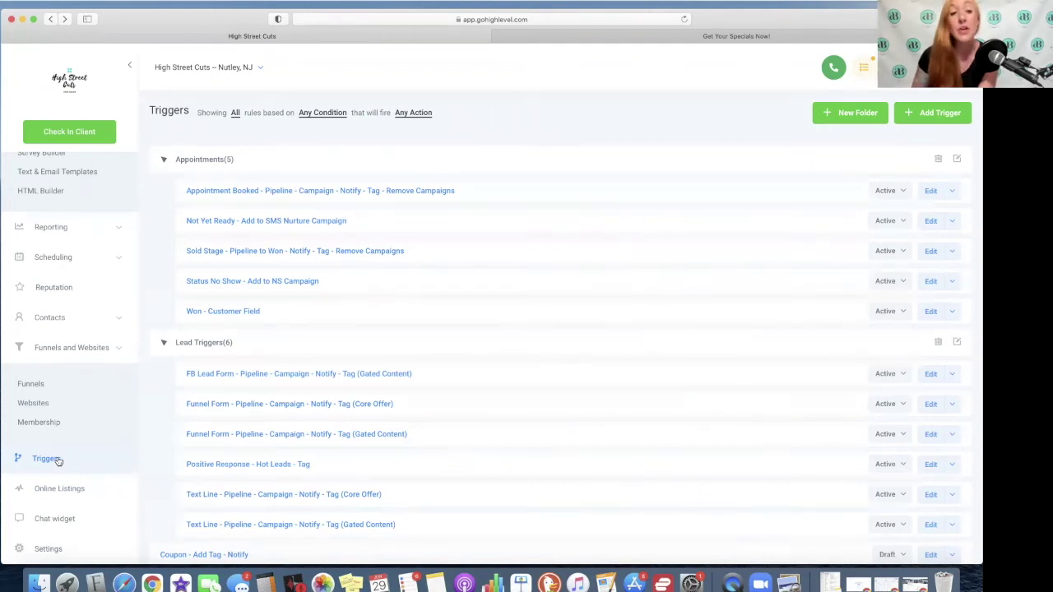
- Reopen the Core Offer funnel form trigger to go over its actions again, and switch to the opportunities pipeline
scroll(61, 459, "up", 2)
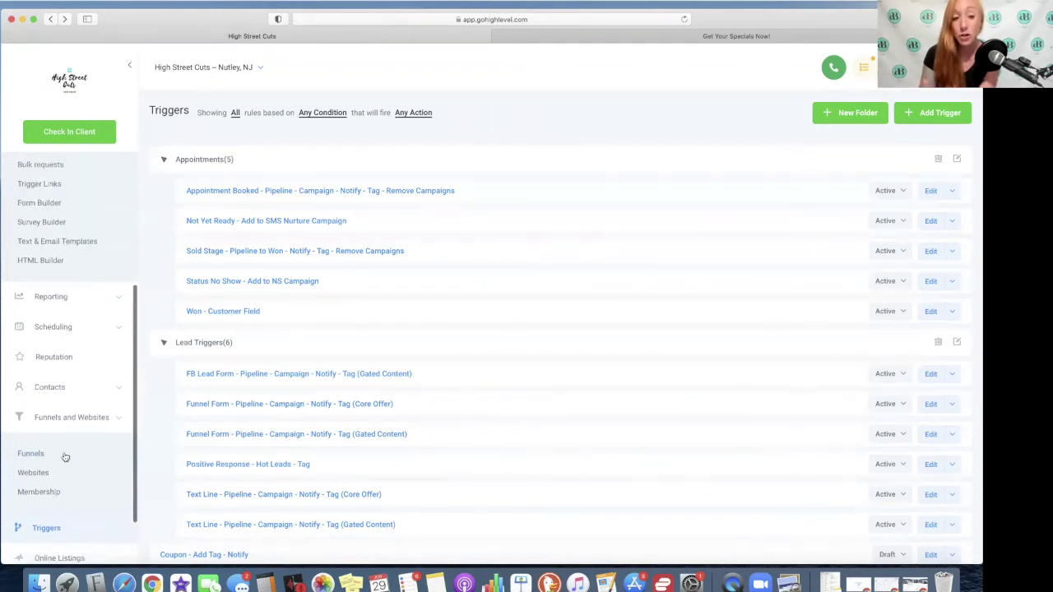
scroll(450, 449, "down", 1)
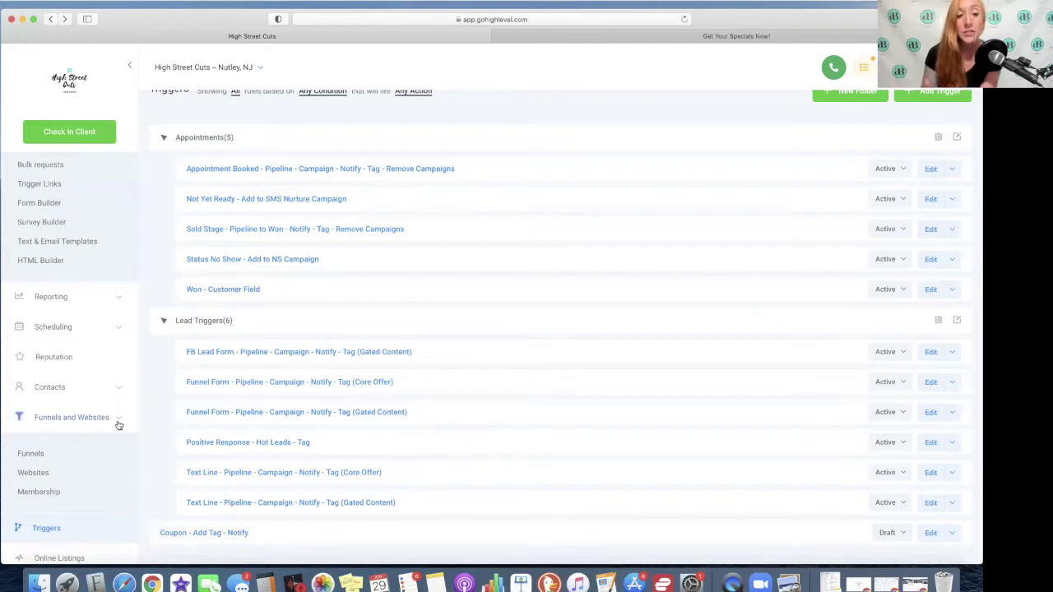
left_click(247, 382)
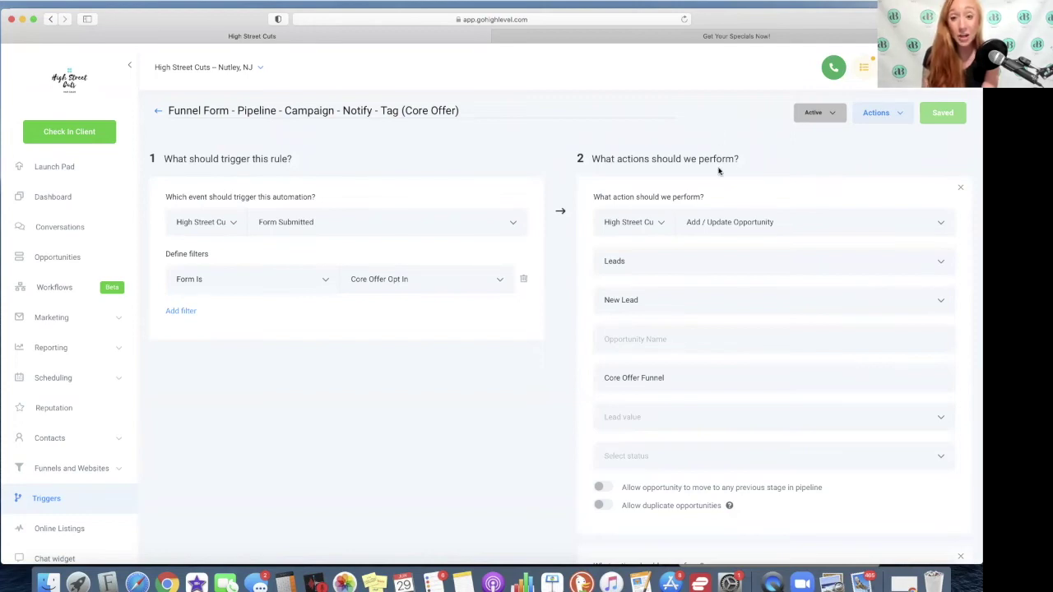
scroll(719, 222, "down", 10)
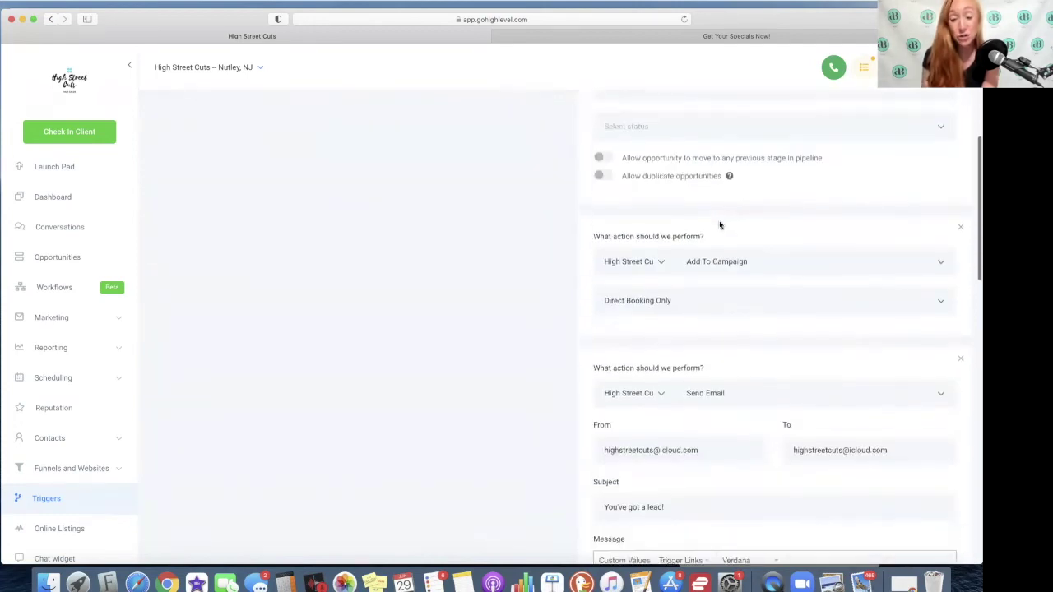
scroll(717, 222, "down", 3)
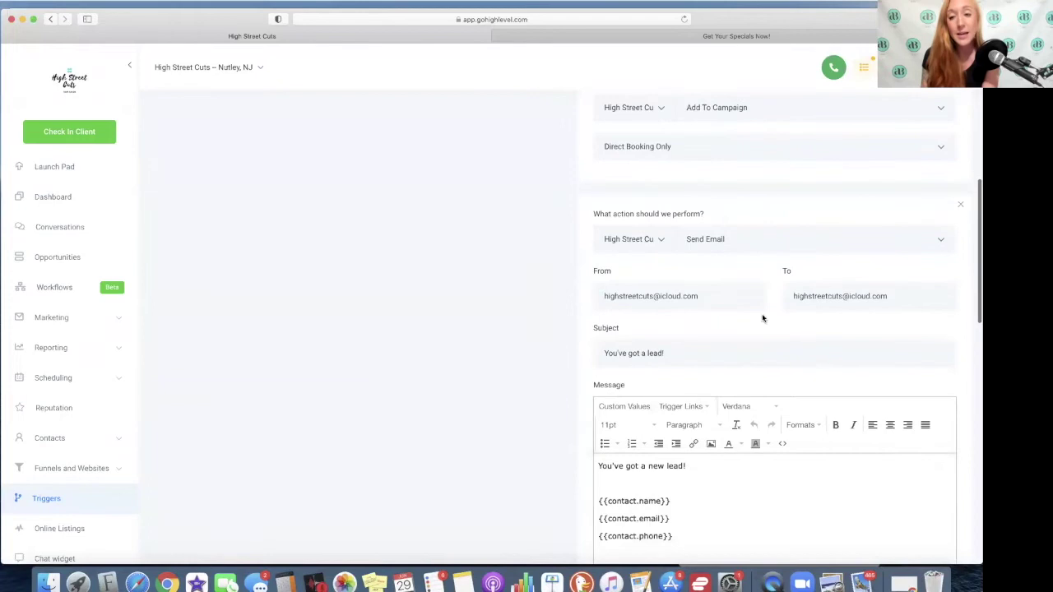
scroll(779, 300, "down", 5)
scroll(779, 299, "down", 5)
scroll(779, 296, "up", 20)
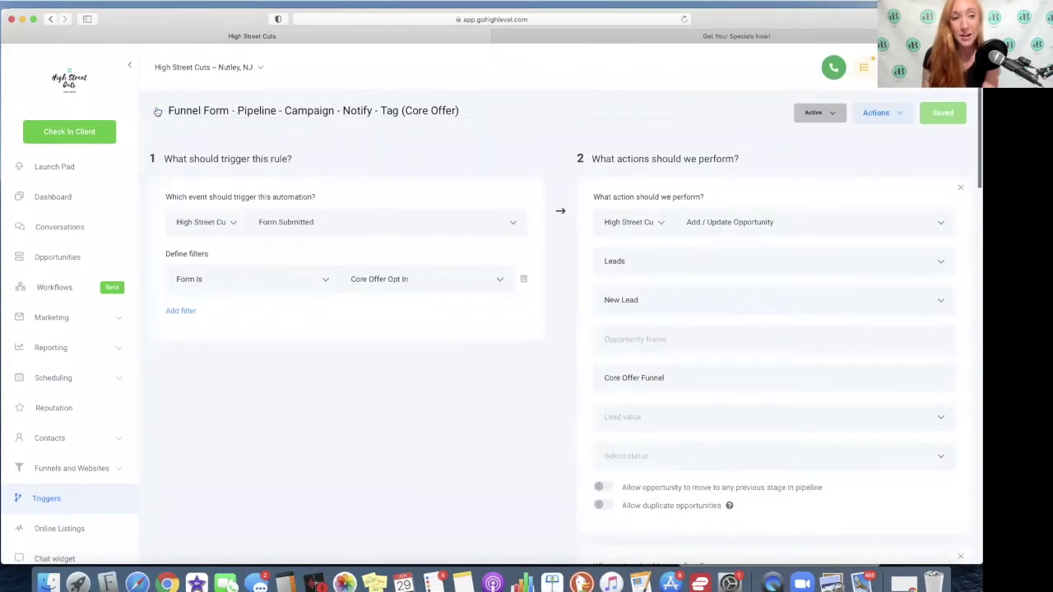
left_click(158, 111)
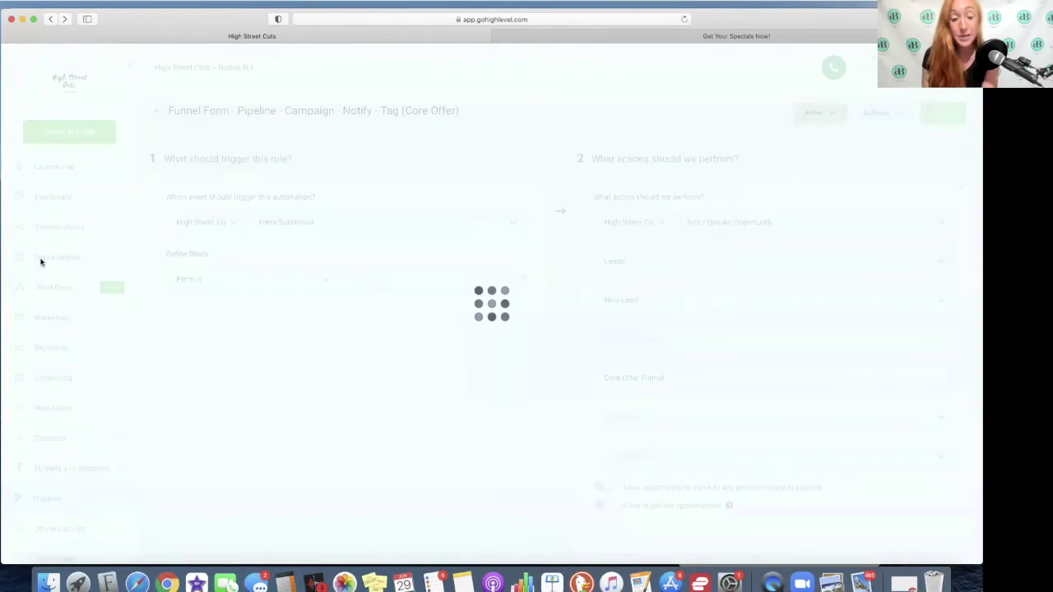
left_click(41, 260)
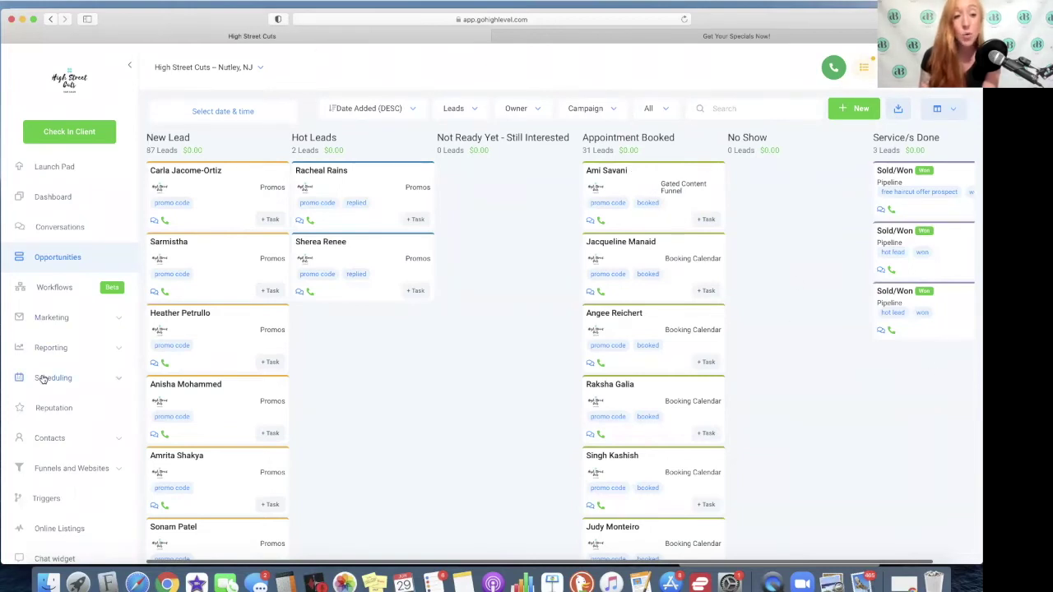
- Show the custom values in the account settings, then open the Appointment Type value for editing and close it without changes
scroll(43, 379, "down", 1)
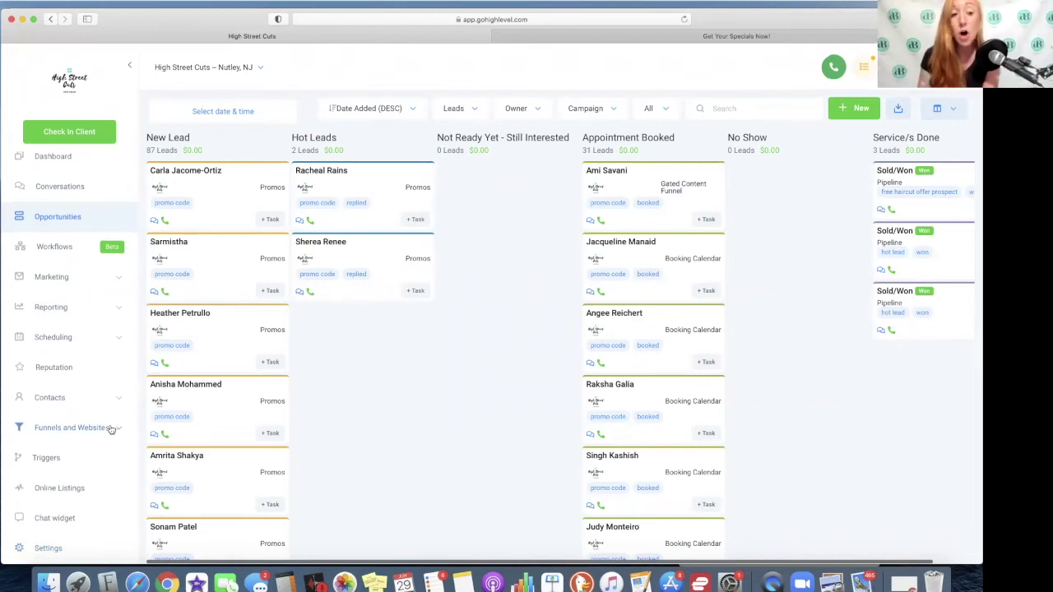
left_click(25, 554)
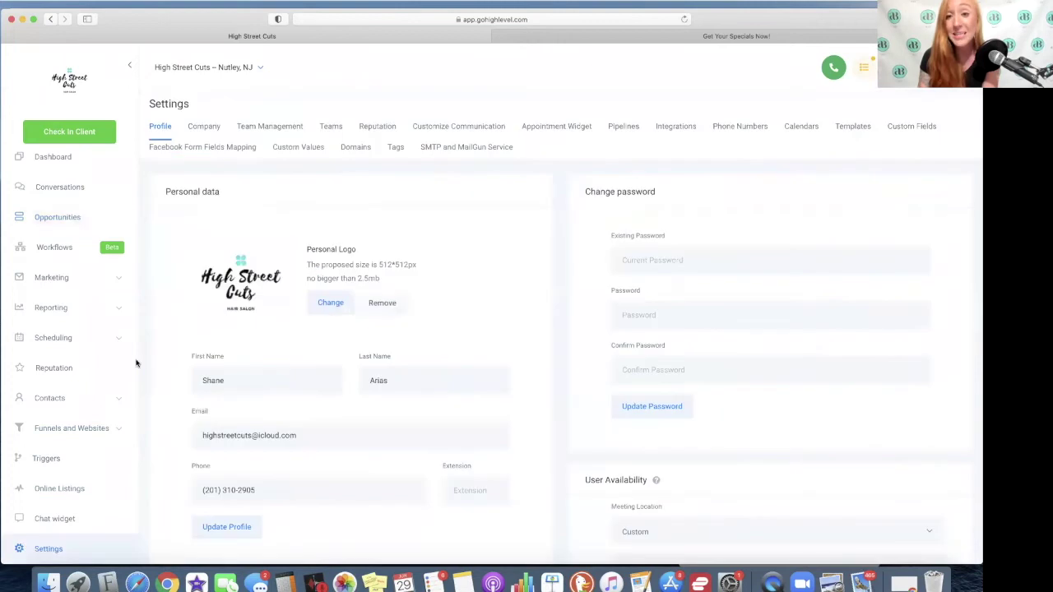
left_click(293, 147)
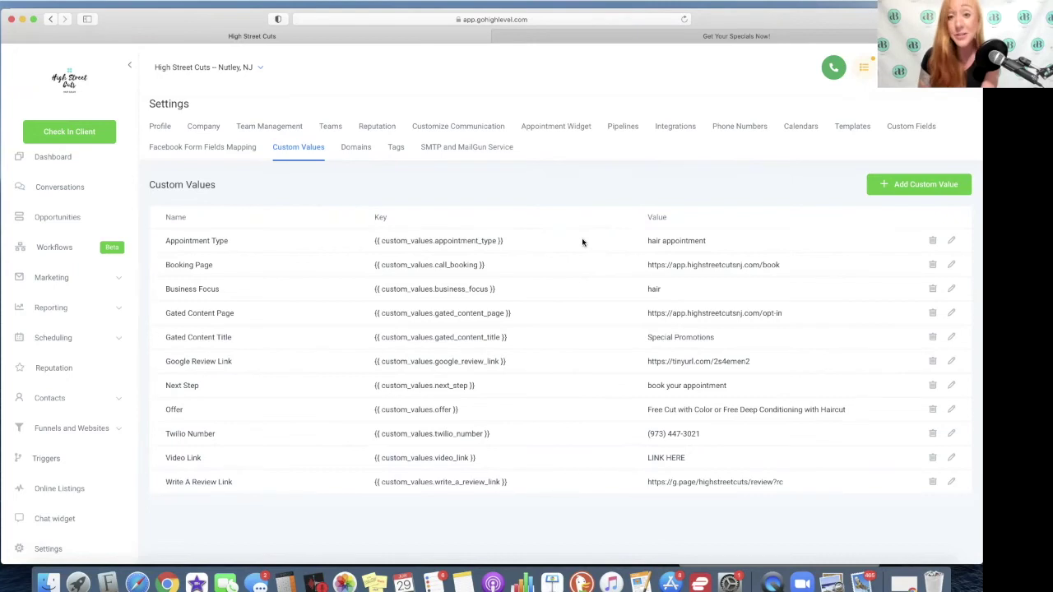
left_click(953, 241)
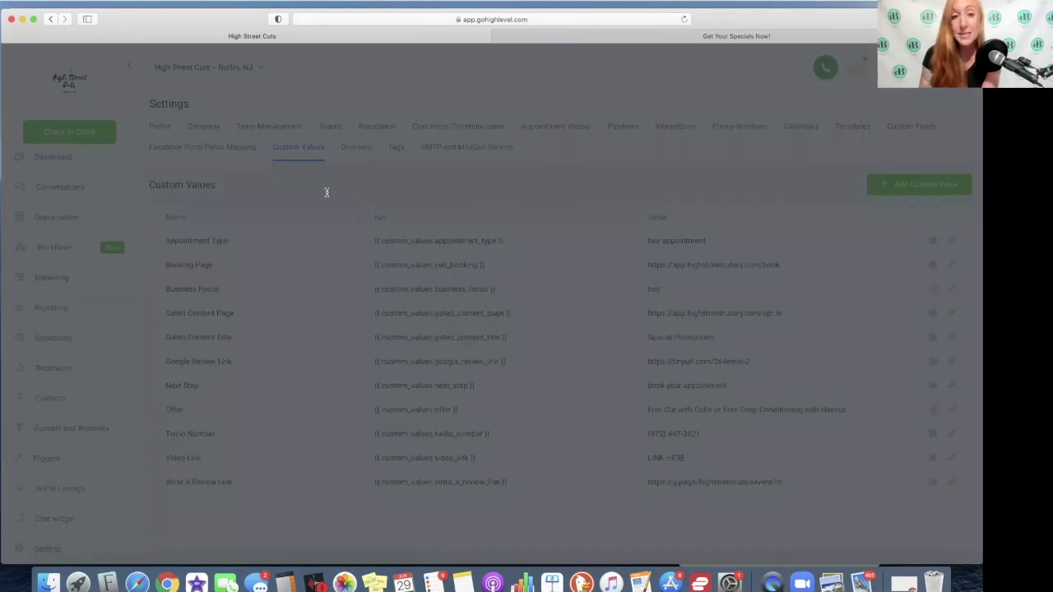
left_click(663, 80)
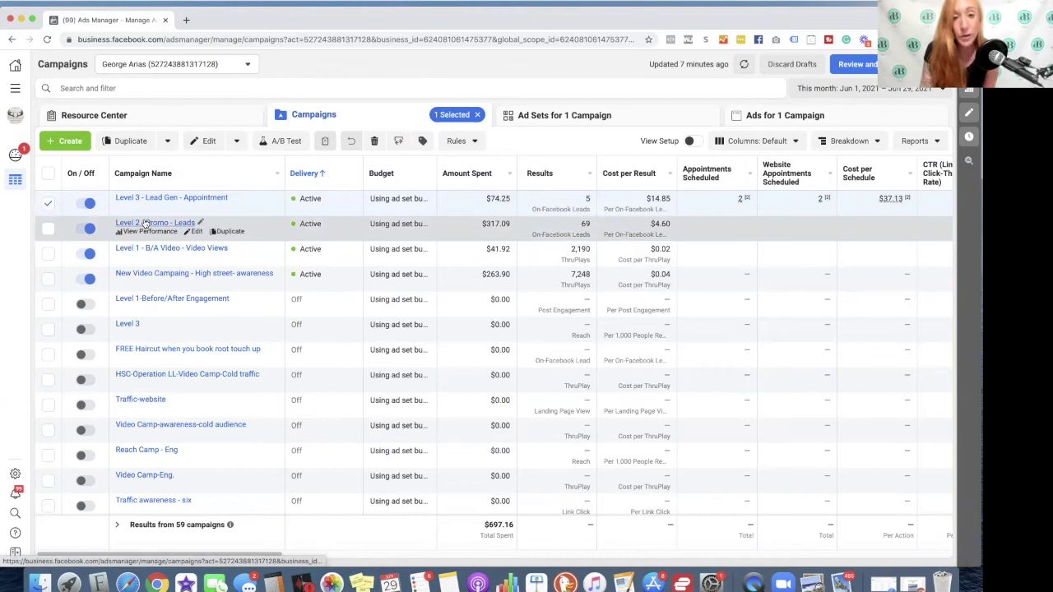
- In Facebook Ads Manager, review the ad sets and ads of the Level 2 - Promo - Leads campaign and return to the campaigns list
left_click(187, 223)
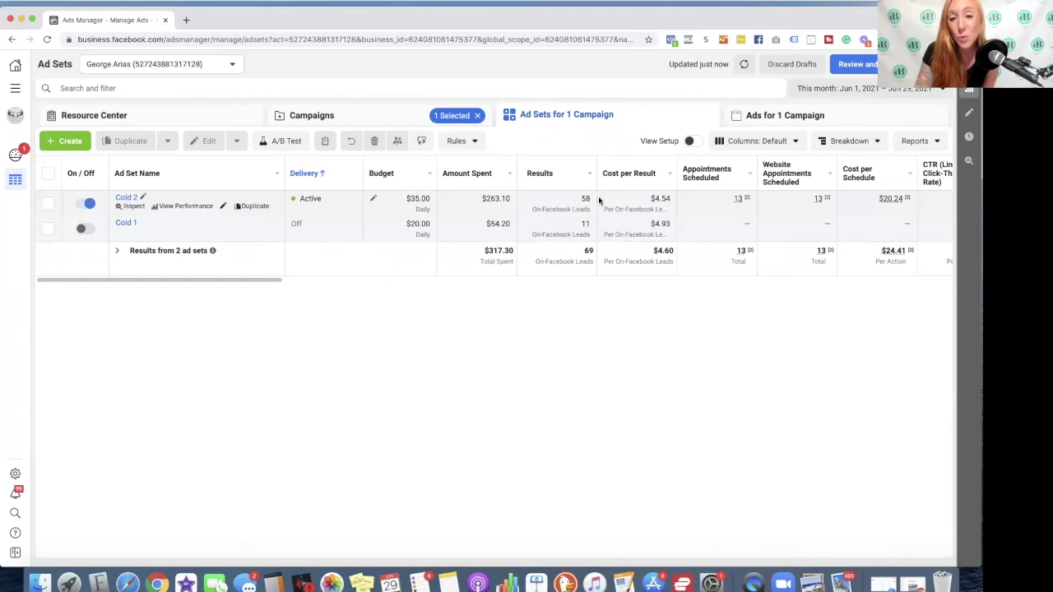
left_click(767, 116)
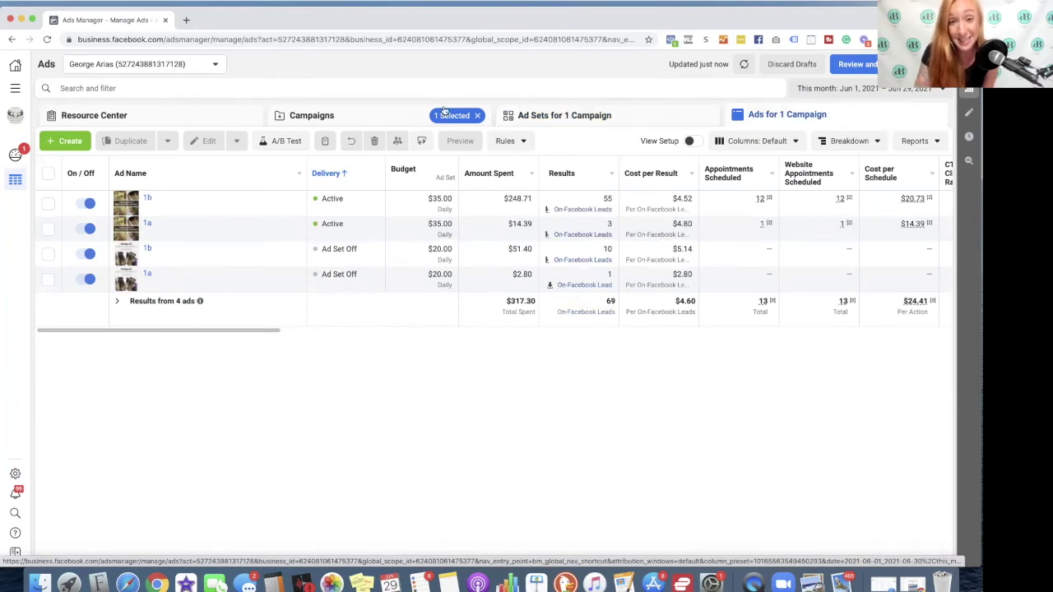
left_click(384, 114)
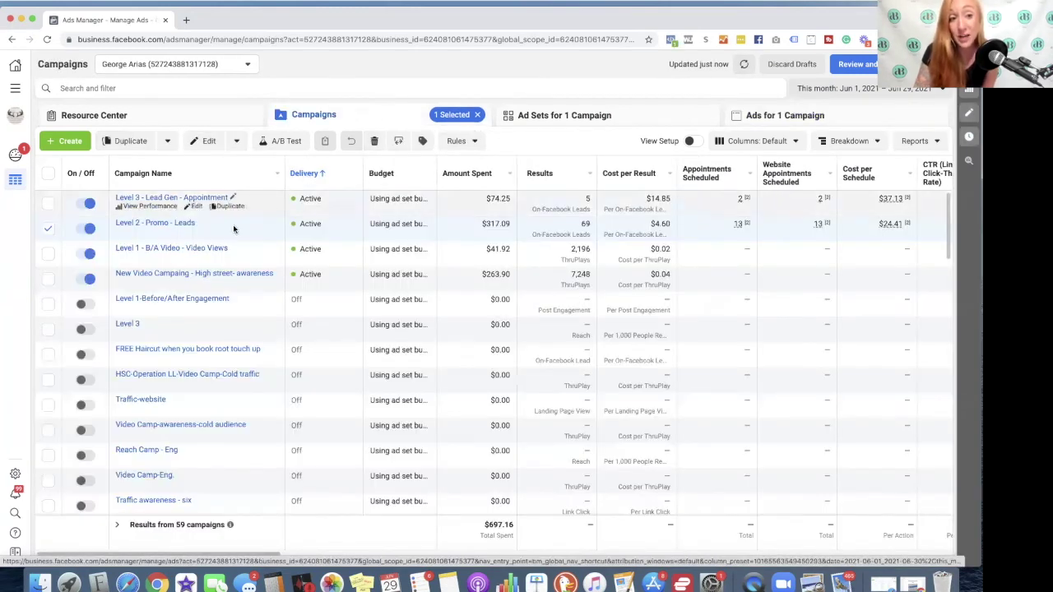